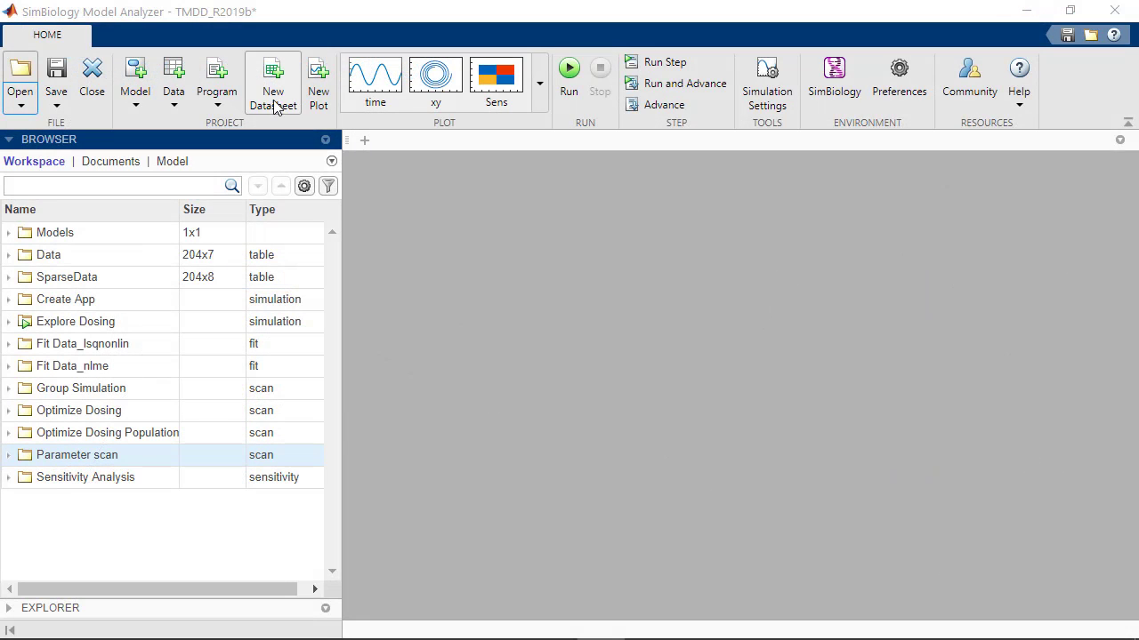
- Create a Generate Samples program that applies the Estimated values variant
click(217, 89)
click(319, 212)
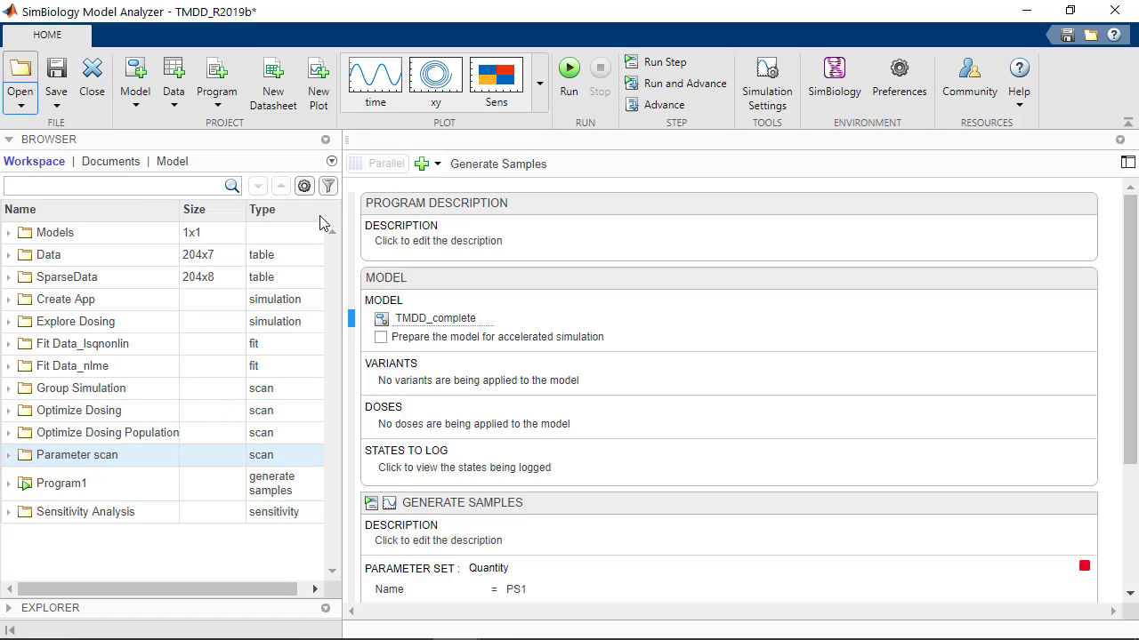
click(497, 383)
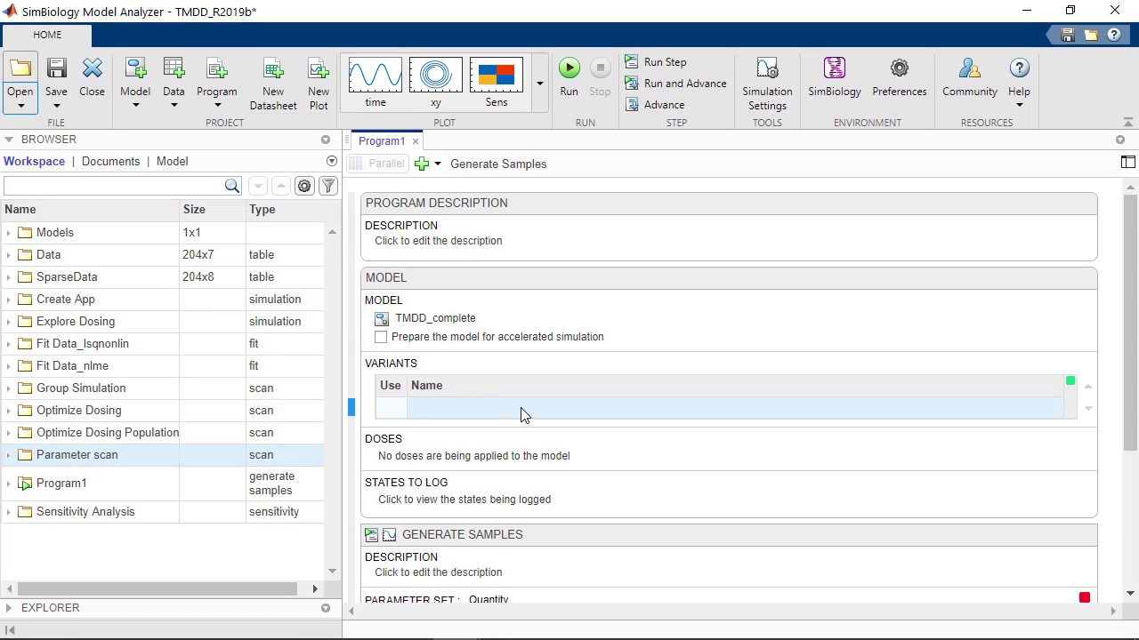
text(Estim)
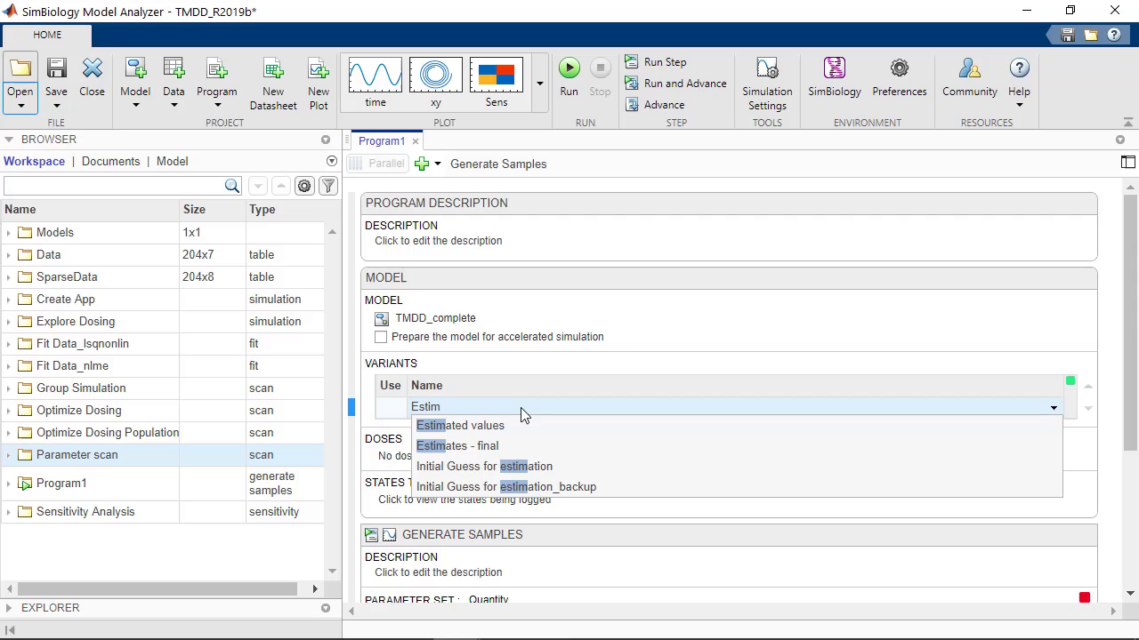
click(516, 427)
- Stop logging Plasma.Drug, Plasma.Complex and Plasma.Receptor under States to Log
click(501, 525)
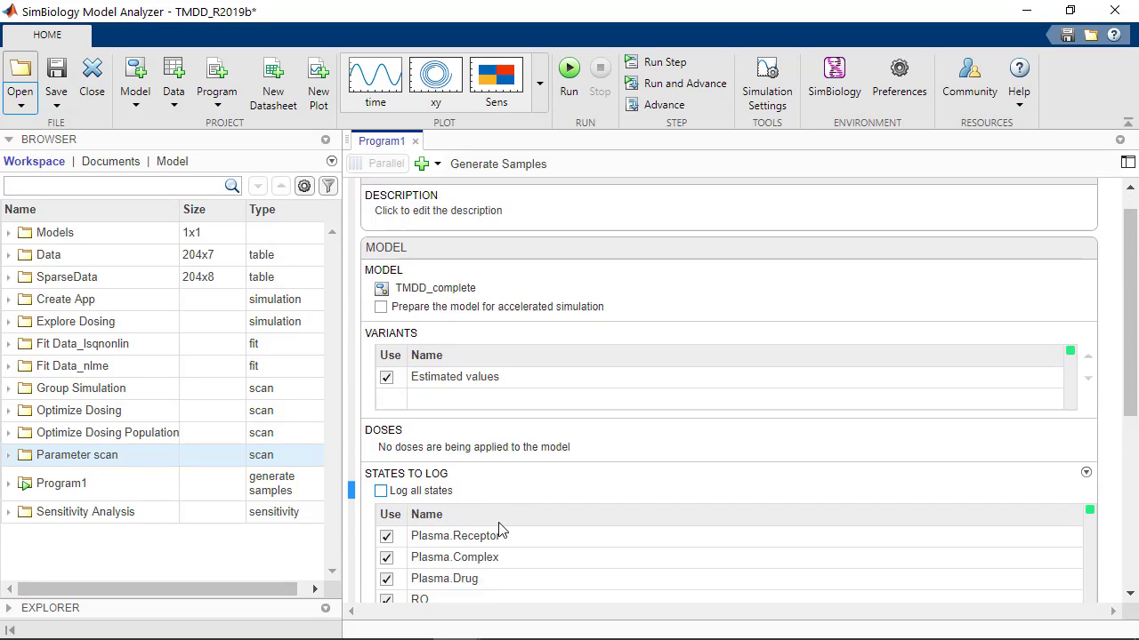
click(386, 432)
click(386, 410)
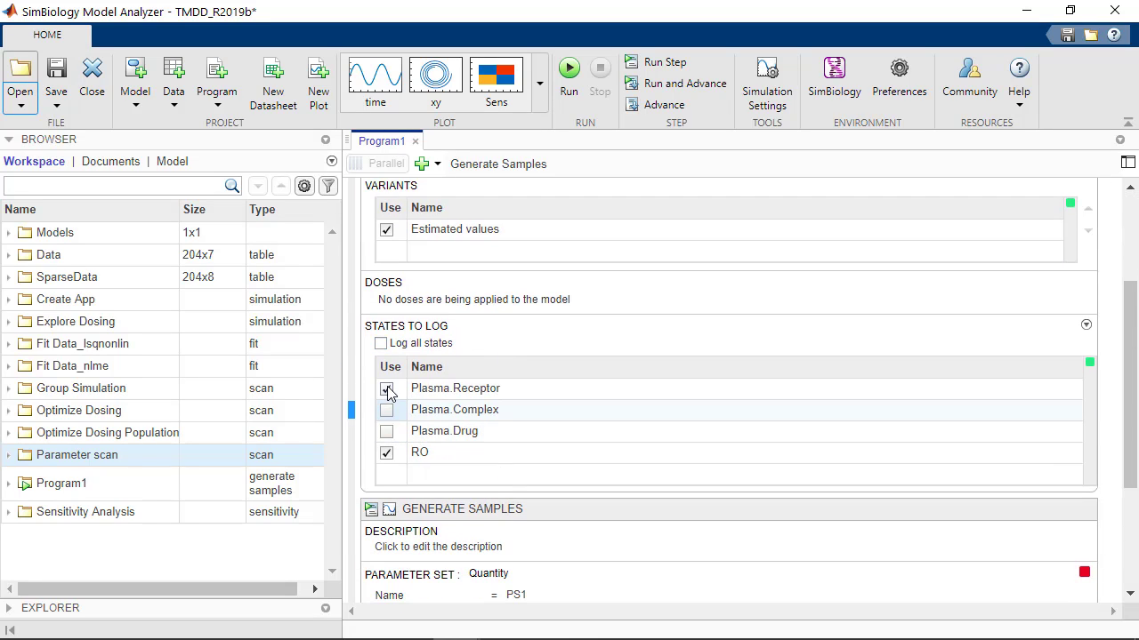
click(386, 389)
click(418, 329)
scroll(471, 359, down, 2)
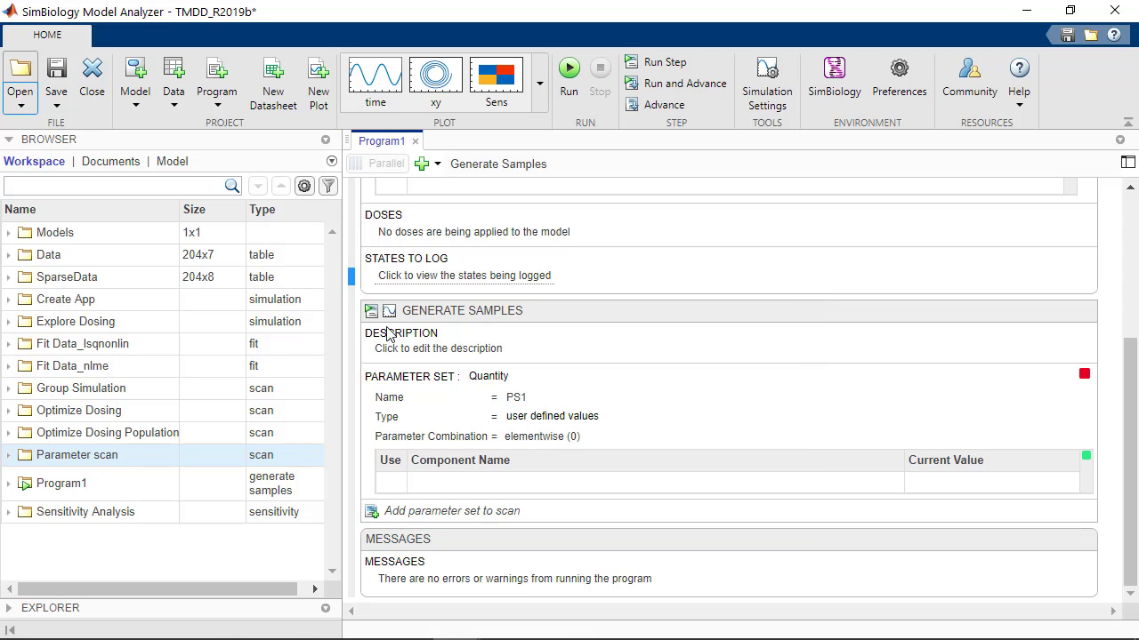
- Keep the parameter set kind as Quantity and rename PS1 to Vpop
click(492, 376)
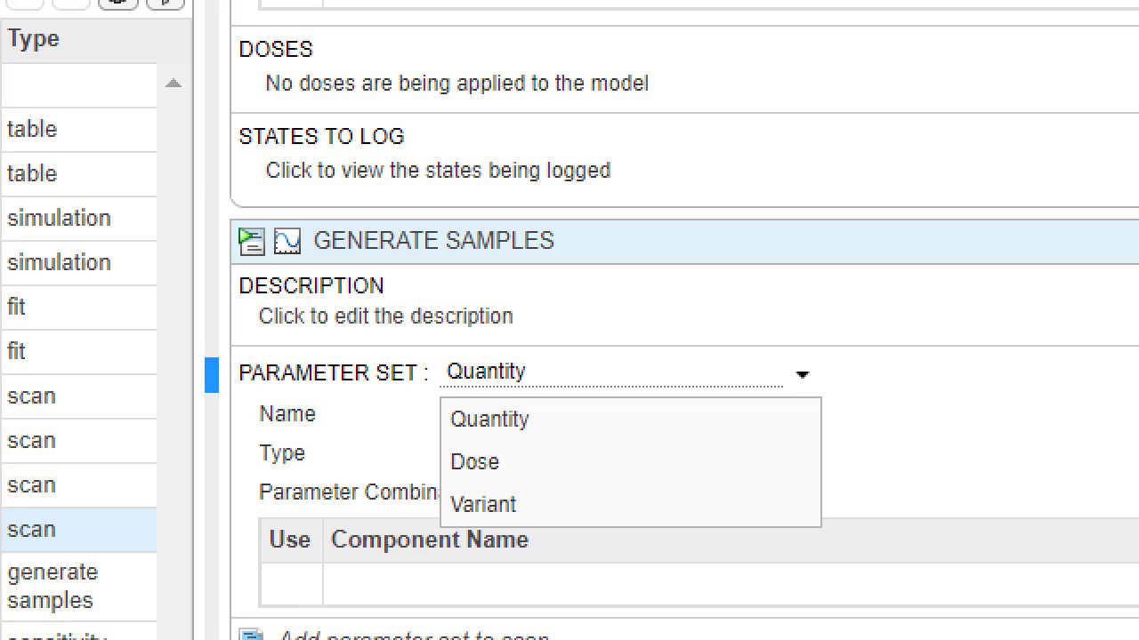
drag(464, 391, 518, 444)
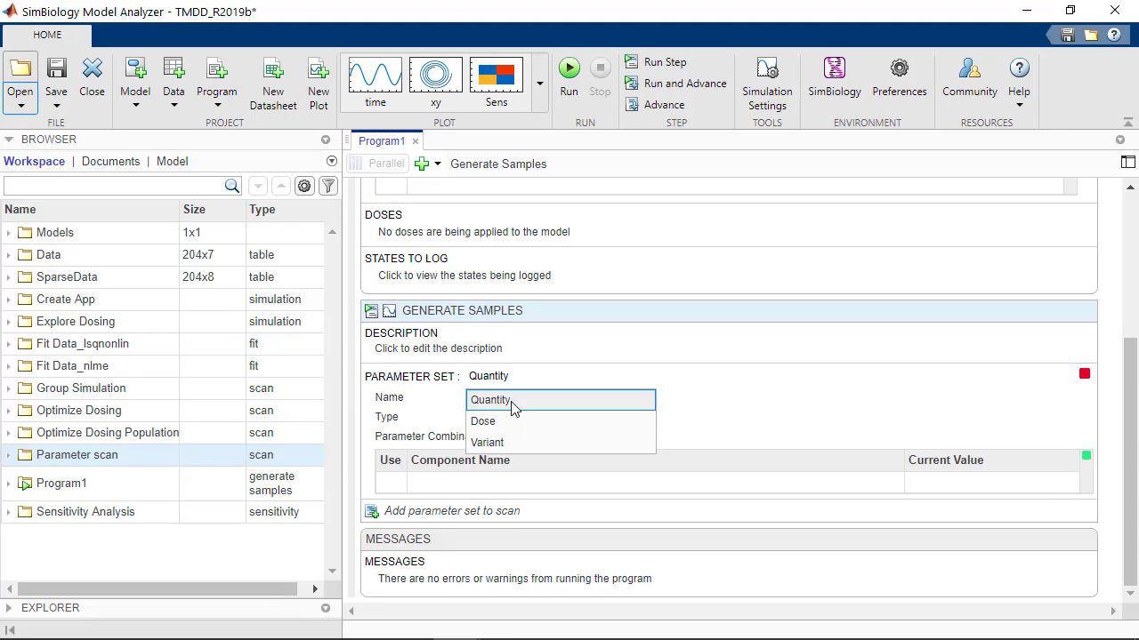
click(529, 409)
double_click(553, 410)
text(Vpop)
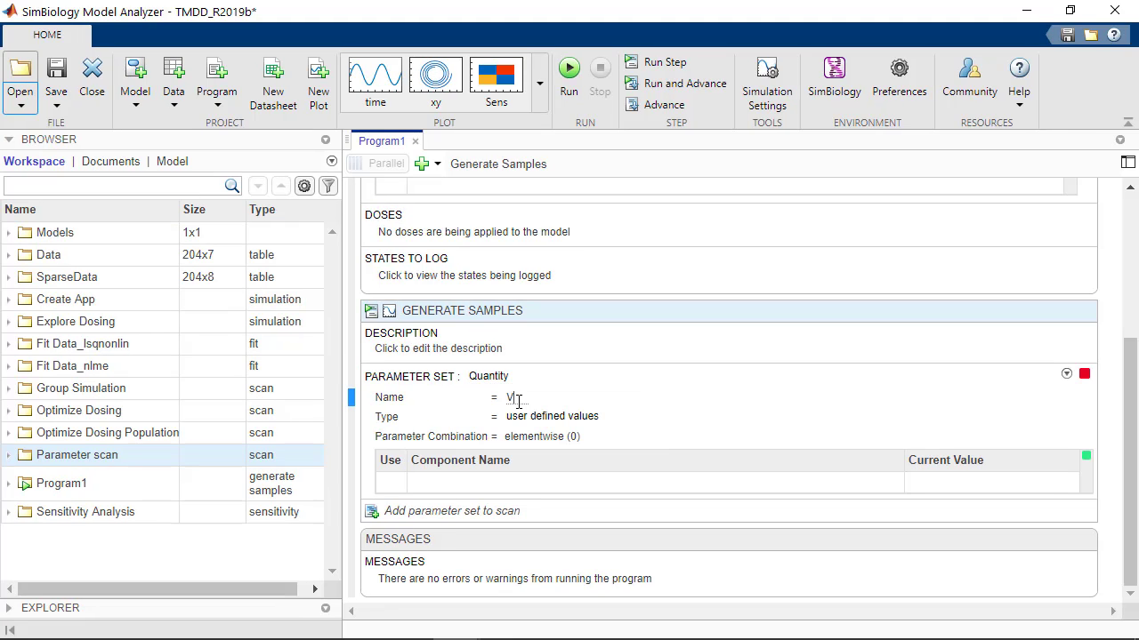
- Set Vpop's Type to 'values from a distribution'
click(576, 418)
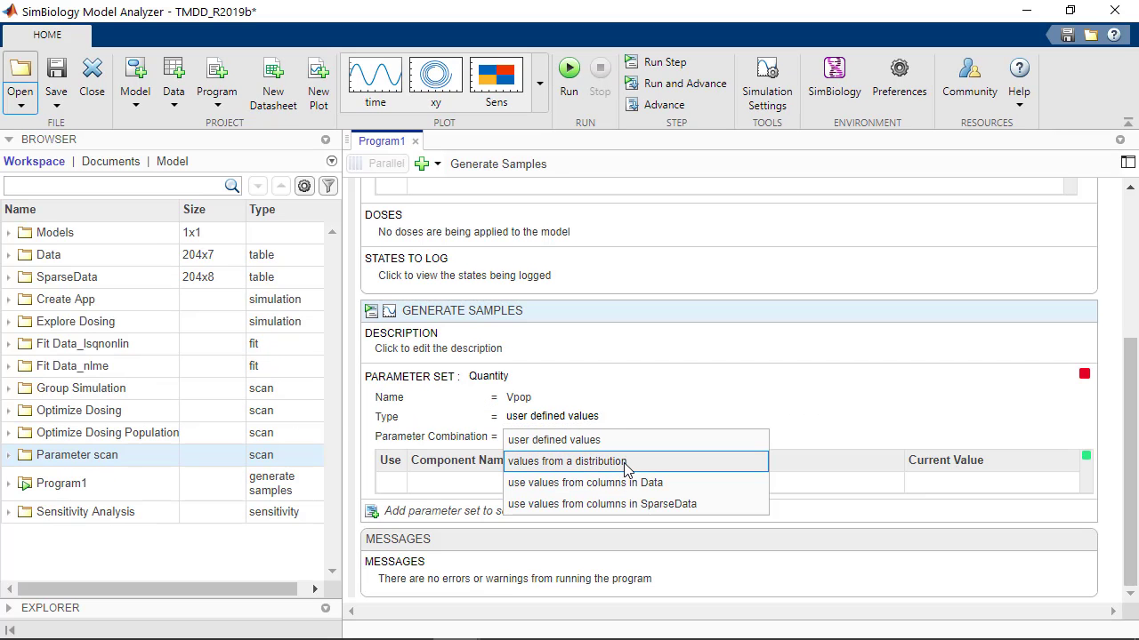
click(625, 461)
click(525, 436)
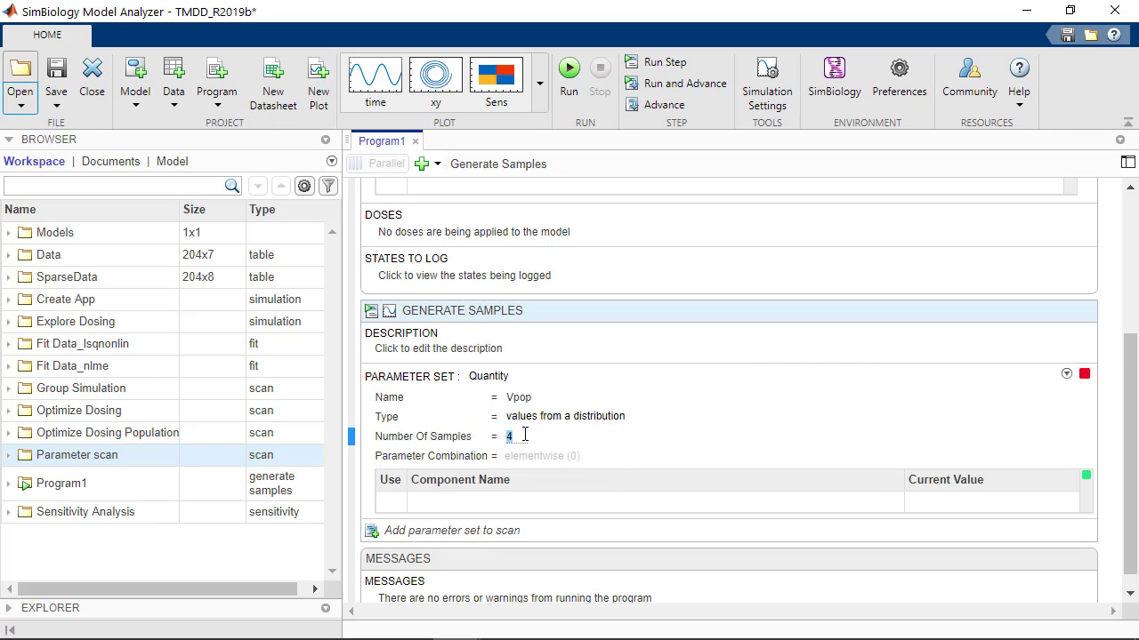
- Set Number Of Samples to 20 and add kel as a sampled parameter
text(20)
click(537, 509)
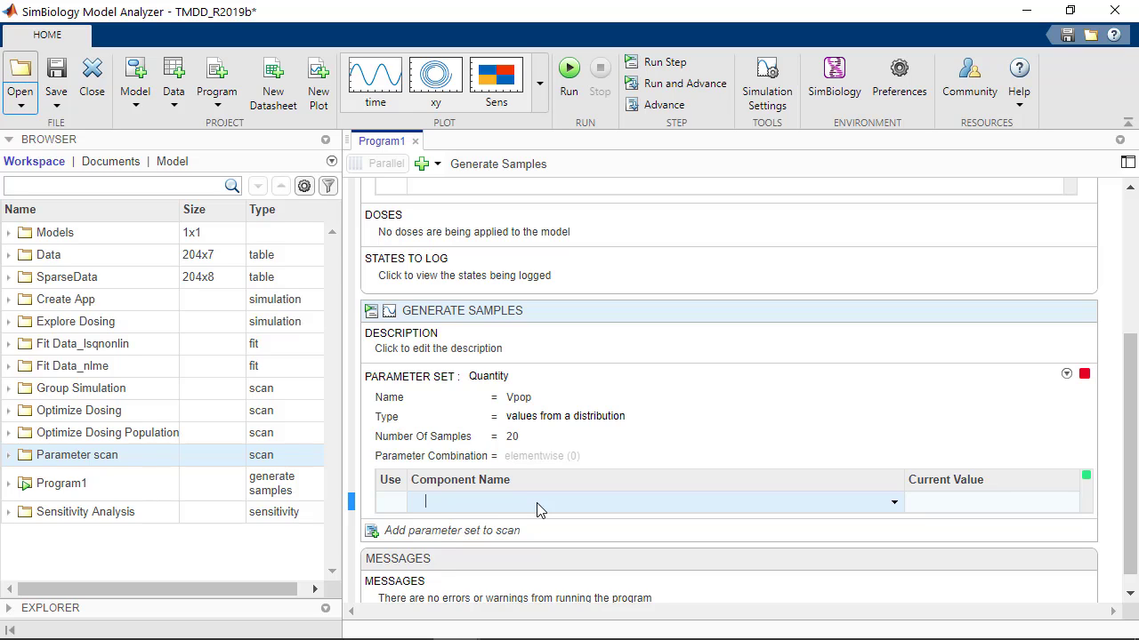
text(kel)
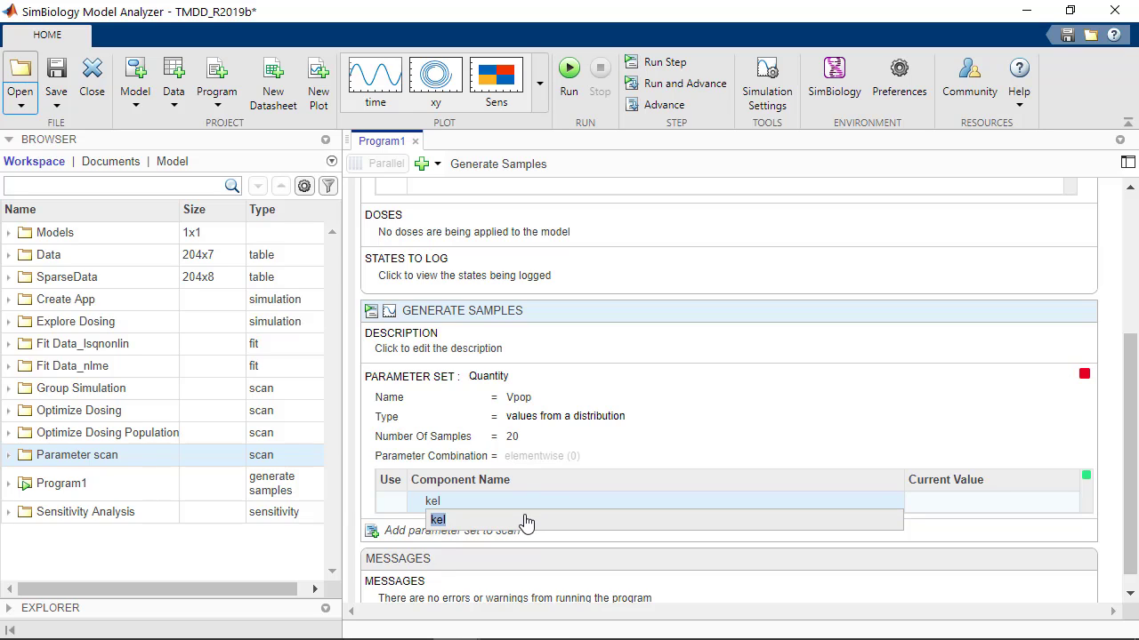
click(525, 523)
- Keep kel's distribution Normal with mu 0.5234 and change sigma to 0.2
scroll(623, 462, down, 3)
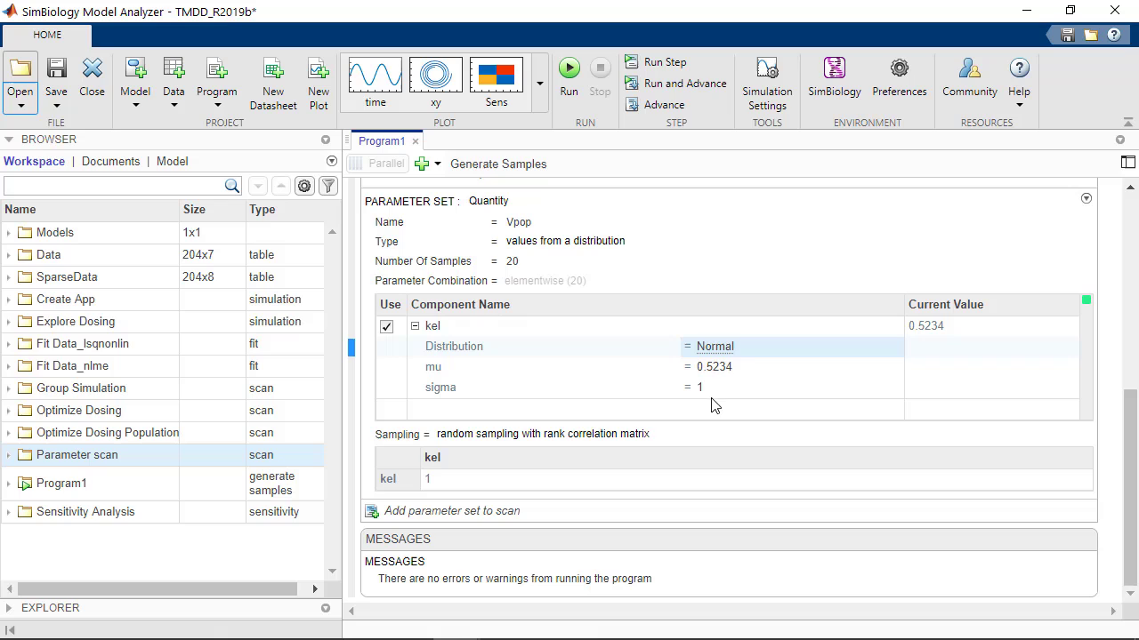
click(747, 354)
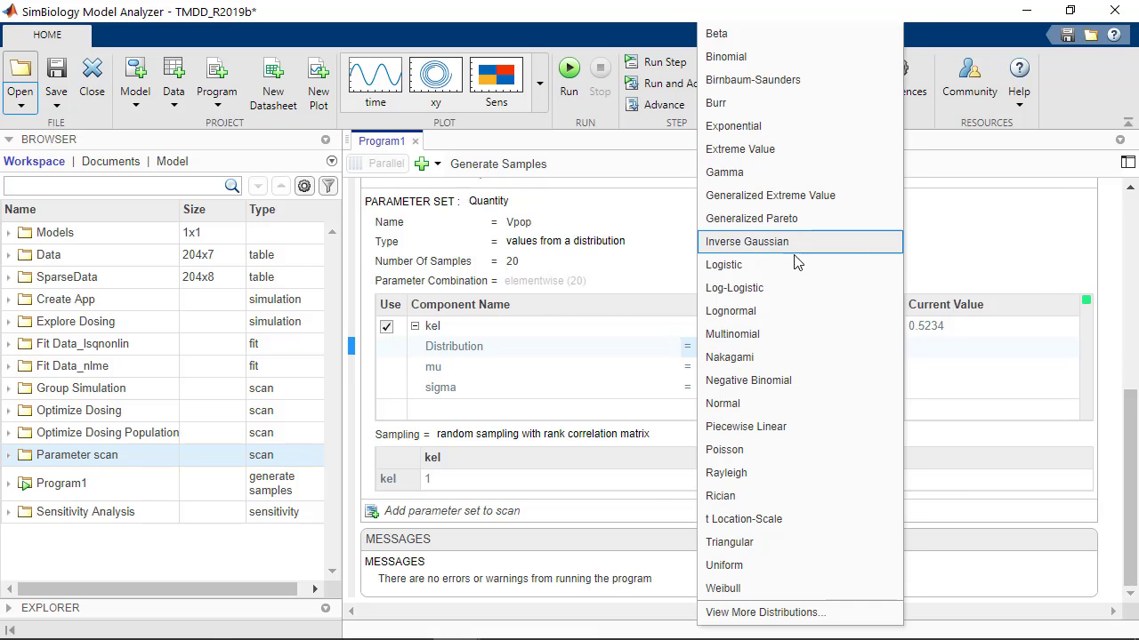
click(945, 378)
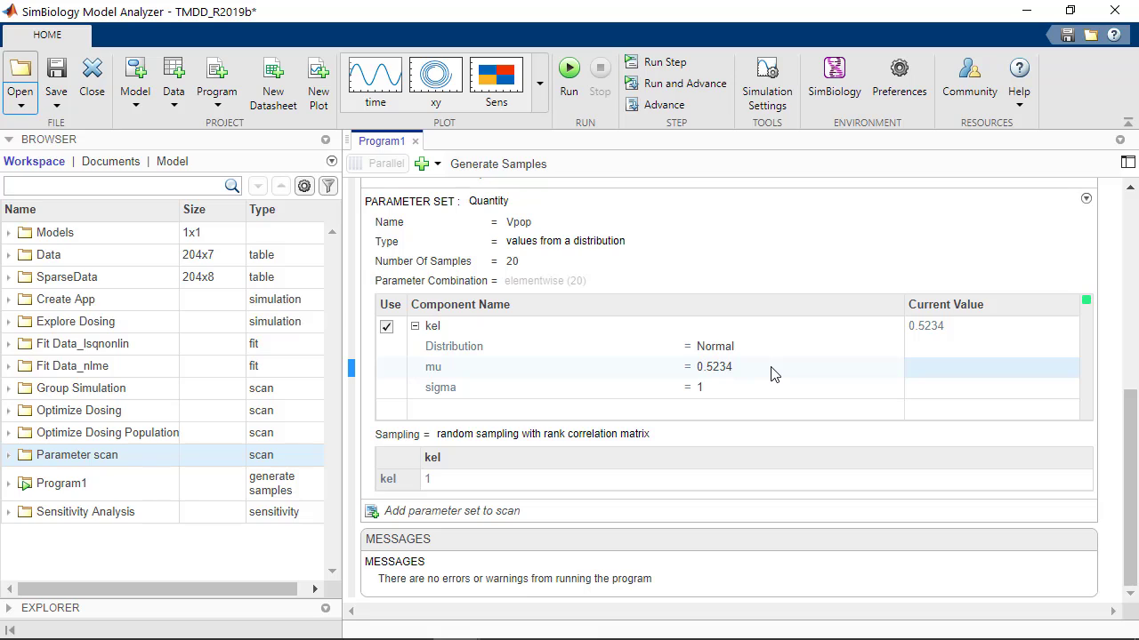
click(703, 390)
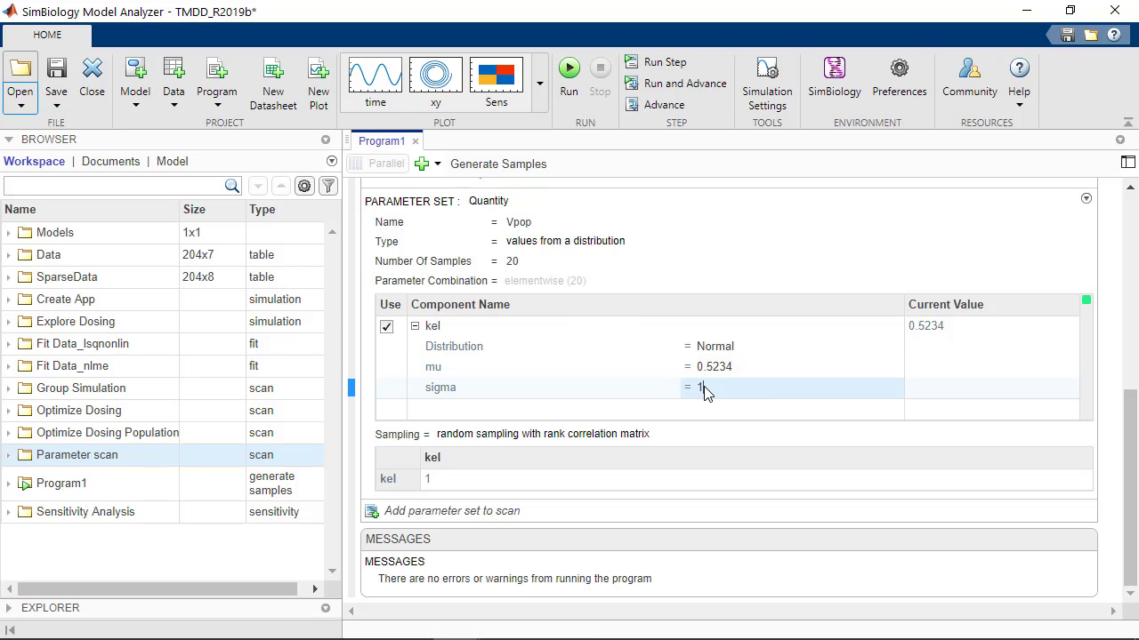
key(BackSpace)
text(0.2)
click(652, 411)
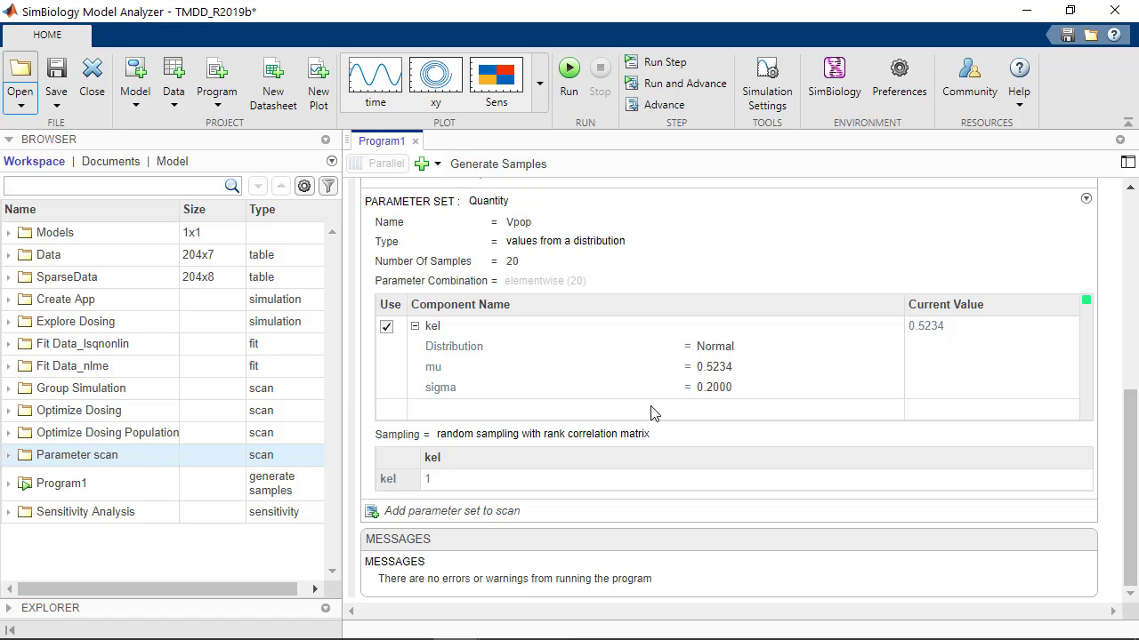
- Add Plasma as a second Normal parameter (mu 4.9335, sigma 1) and collapse both rows
click(651, 411)
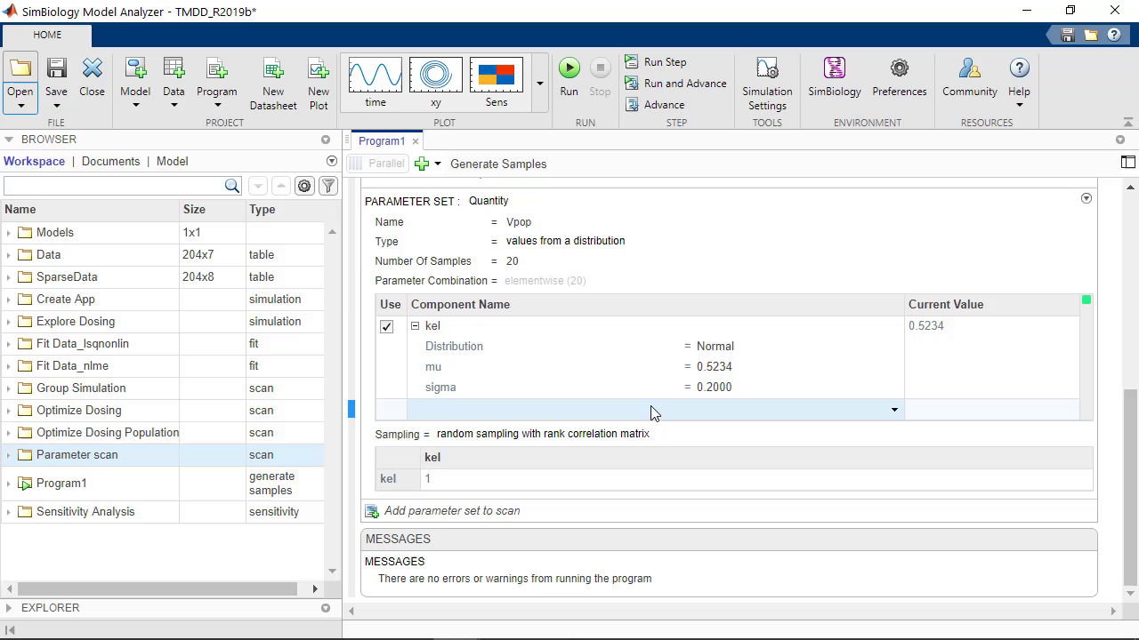
text(Pla)
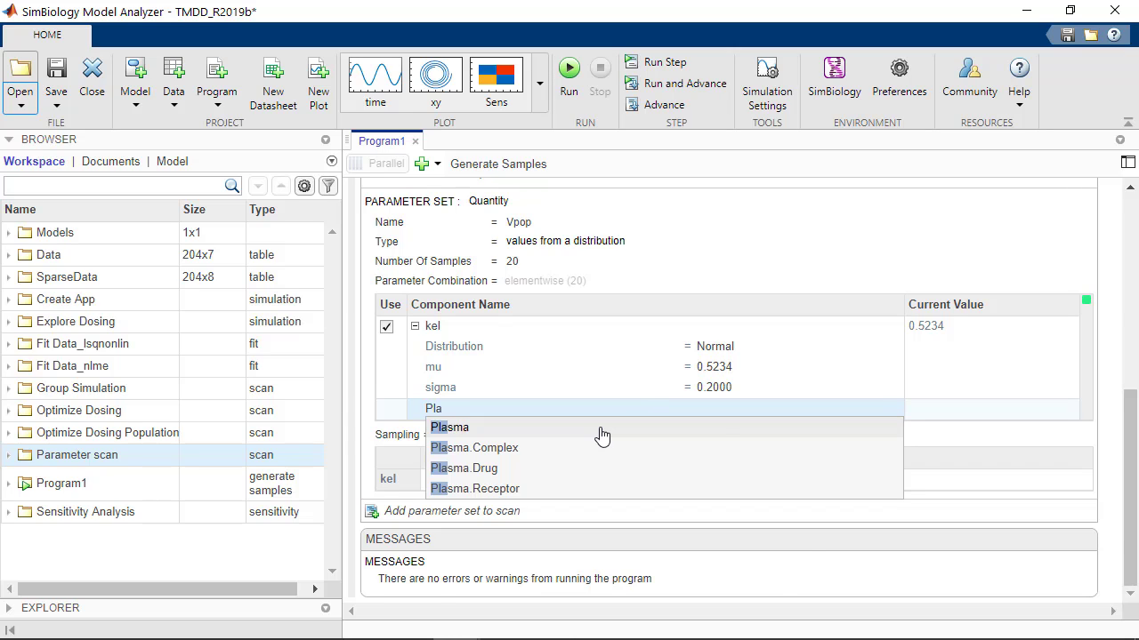
key(Return)
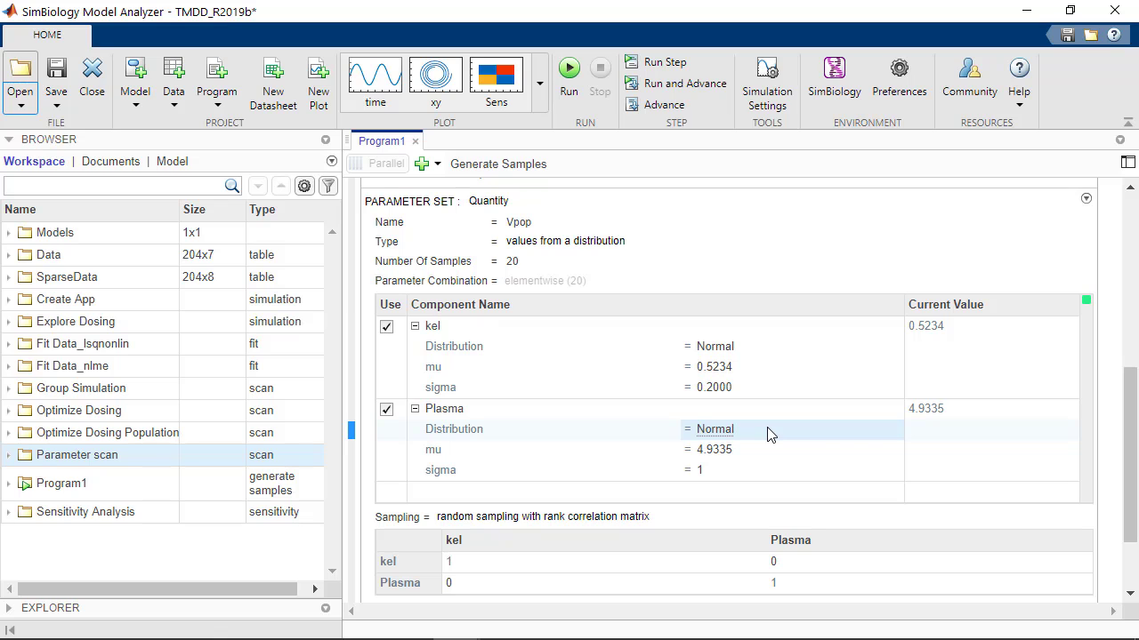
click(414, 409)
click(415, 327)
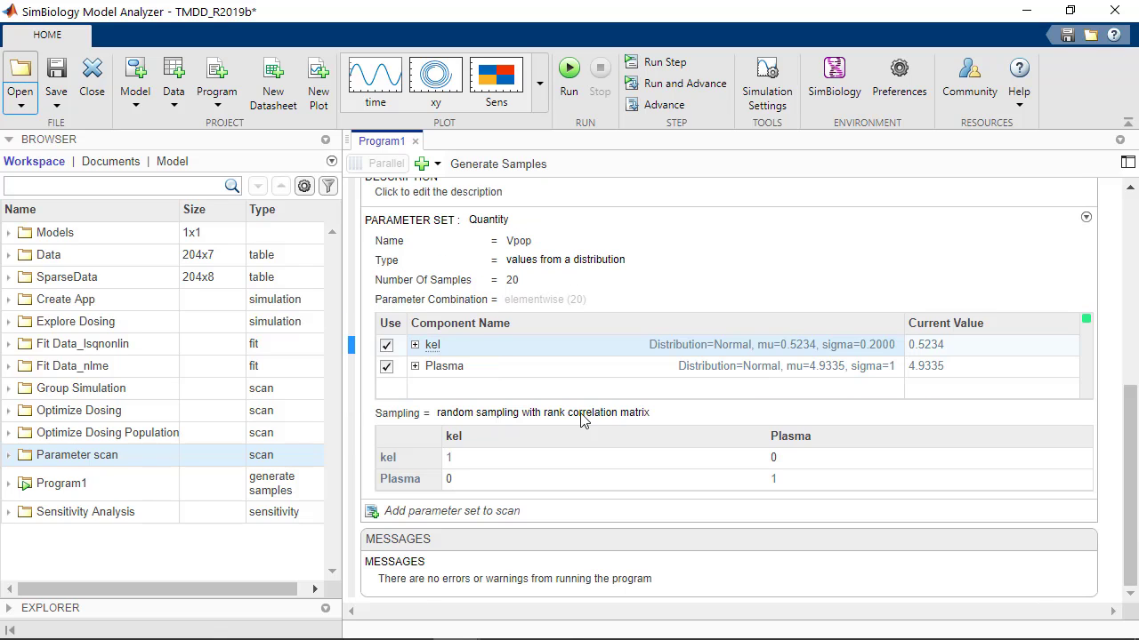
- Set Vpop's Sampling to 'random sampling with covariance matrix'
click(651, 415)
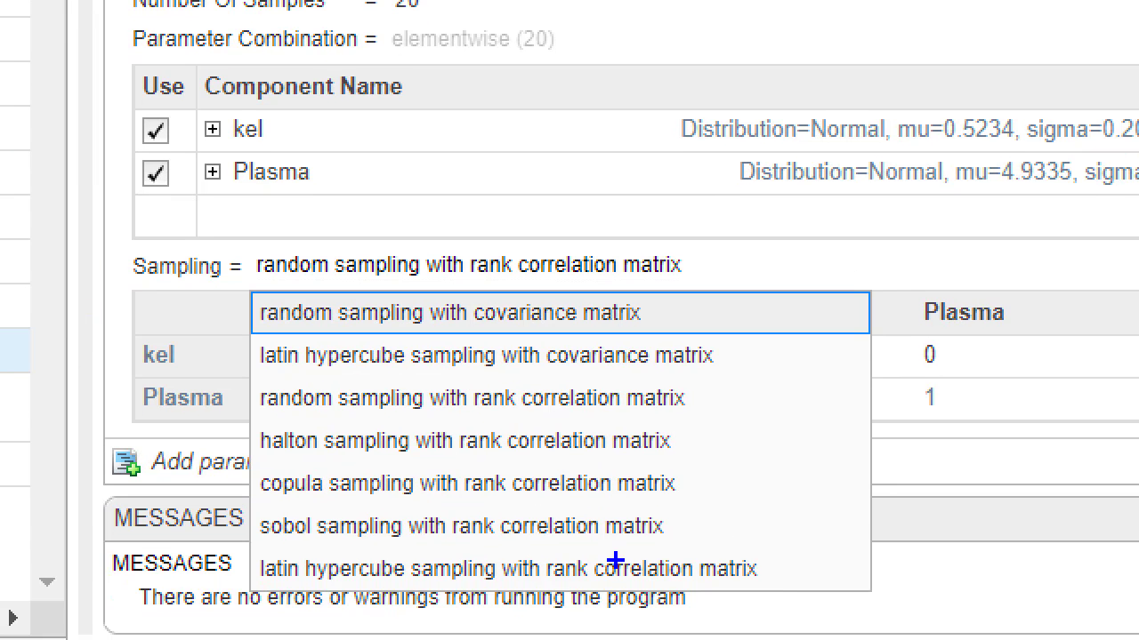
mouse_move(248, 286)
mouse_down()
mouse_move(311, 344)
mouse_move(780, 583)
mouse_move(827, 590)
mouse_up()
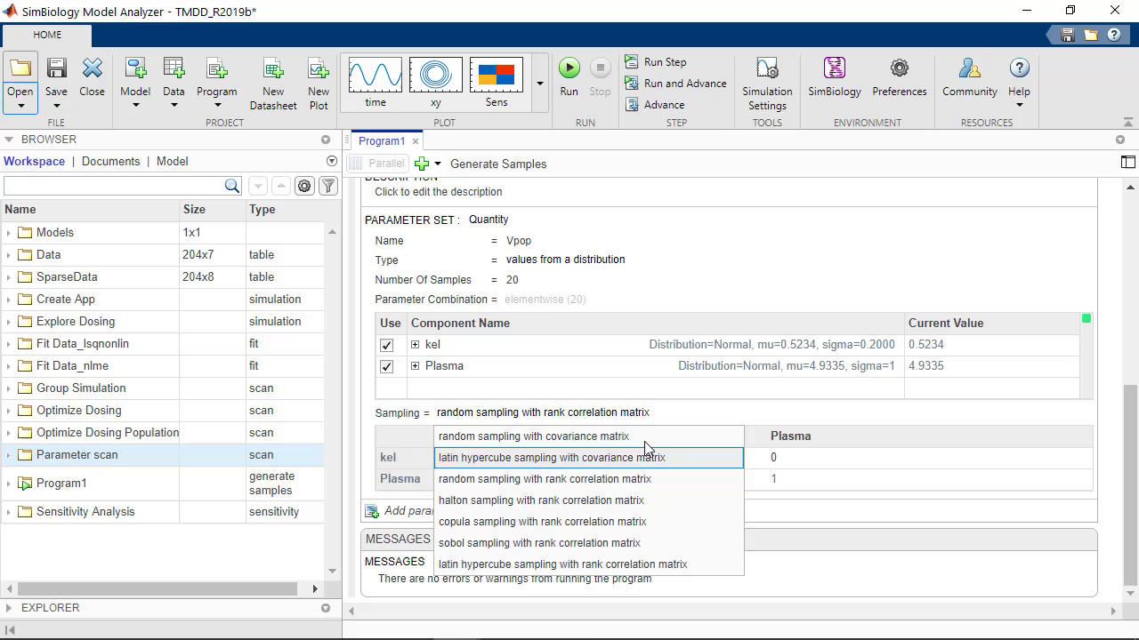
click(672, 316)
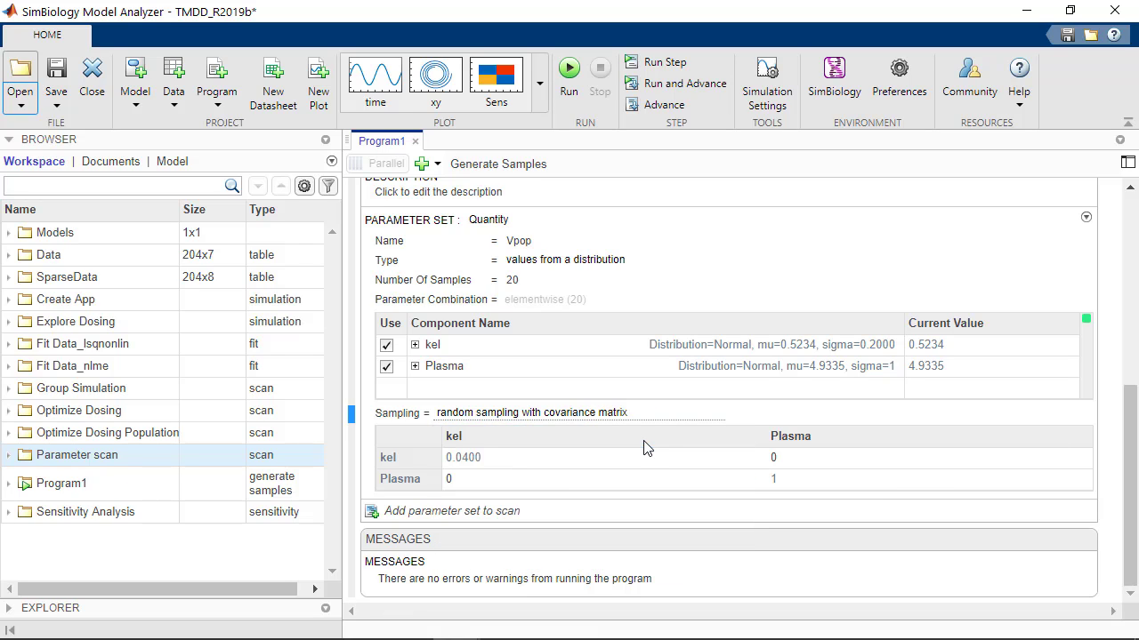
- Add a second parameter set of kind Dose, named Dose, with doses taken from the model
click(464, 511)
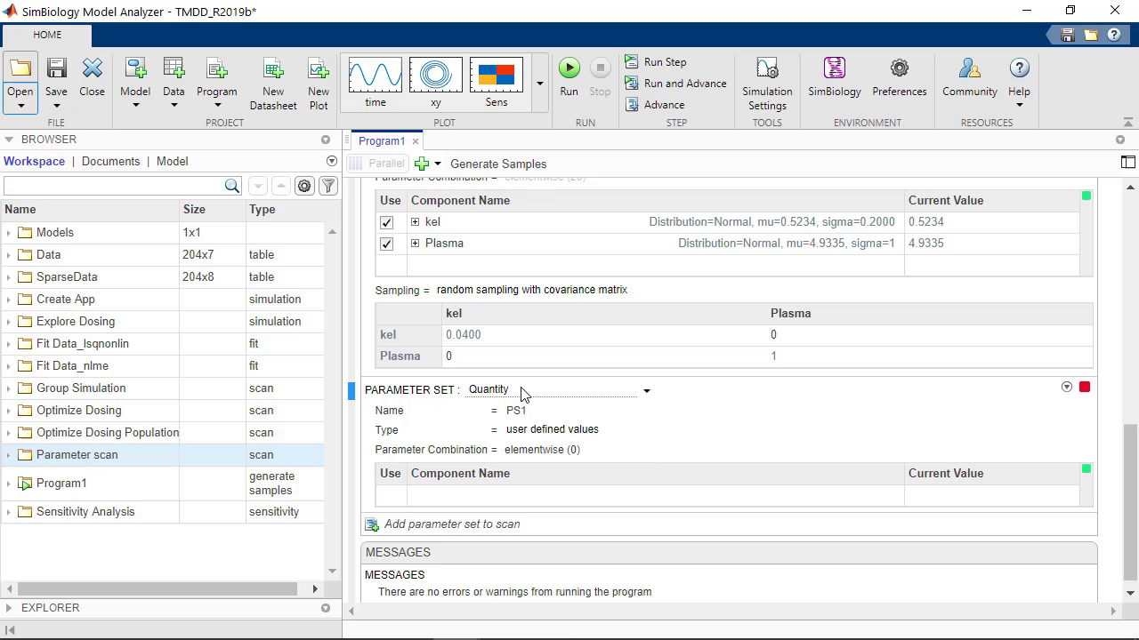
click(523, 394)
click(560, 435)
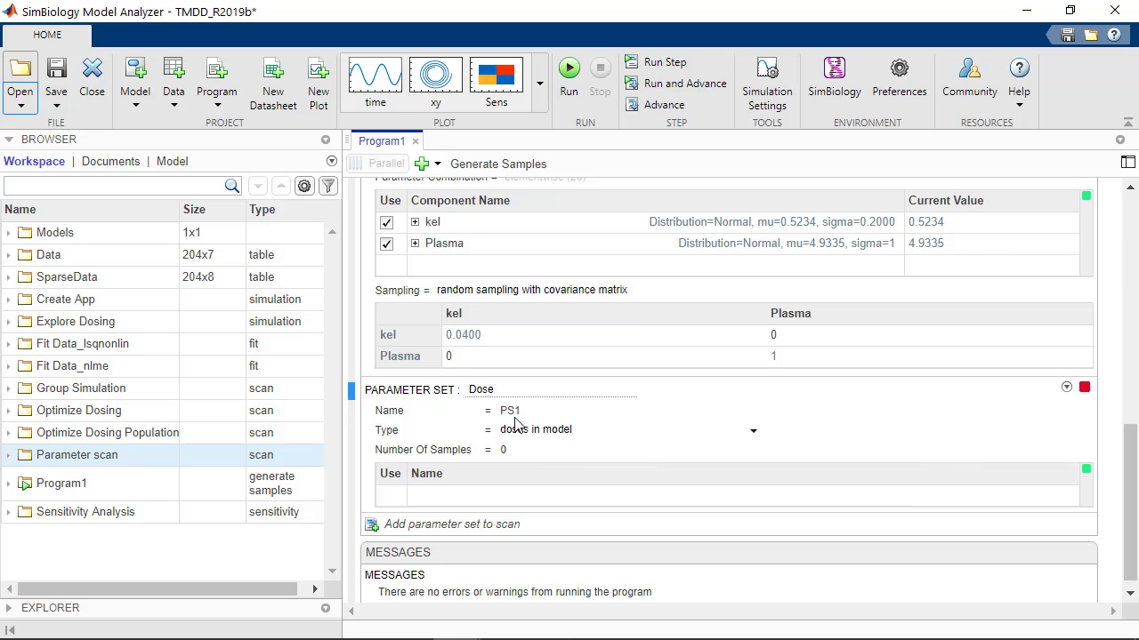
double_click(504, 410)
text(Dose)
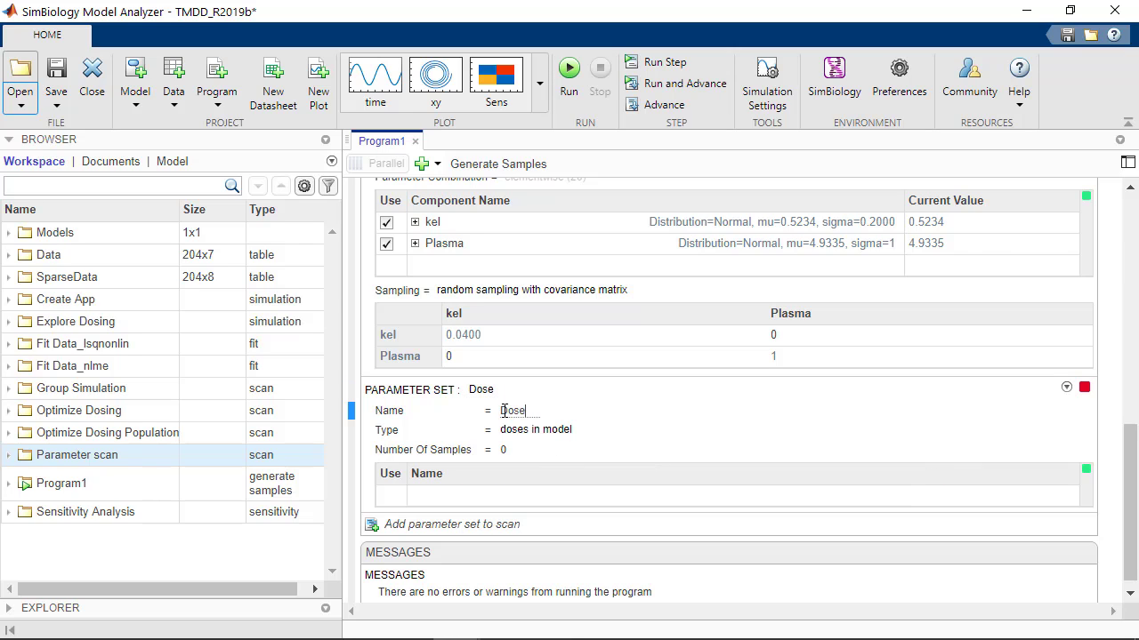
click(552, 430)
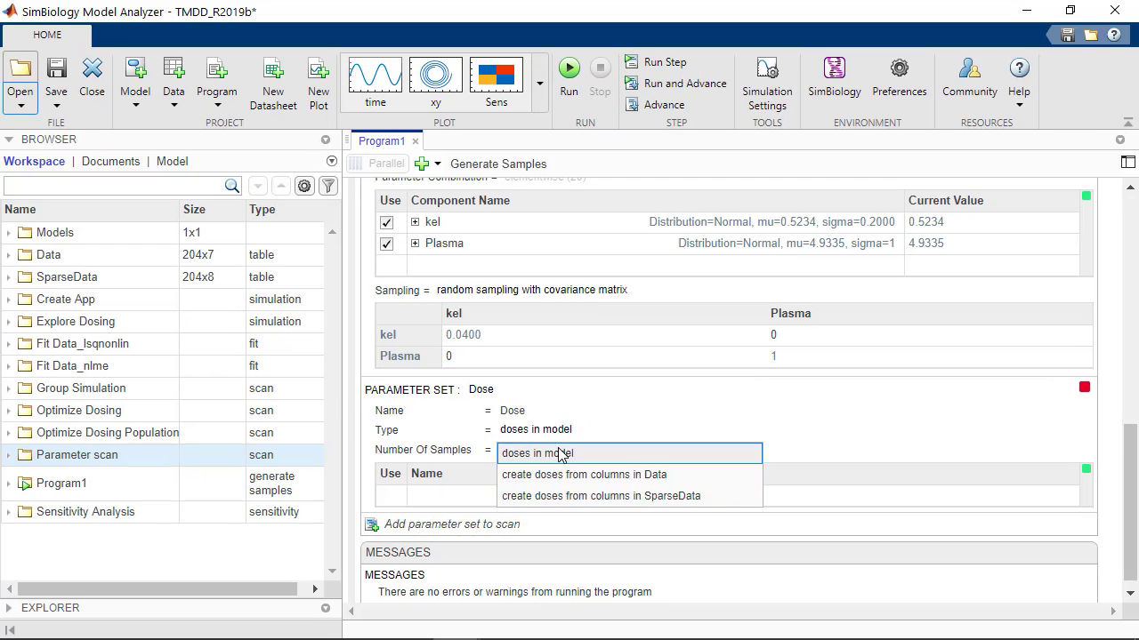
click(516, 474)
- Add the Daily Dose and Twice daily Dose schedules to the Dose table
click(498, 498)
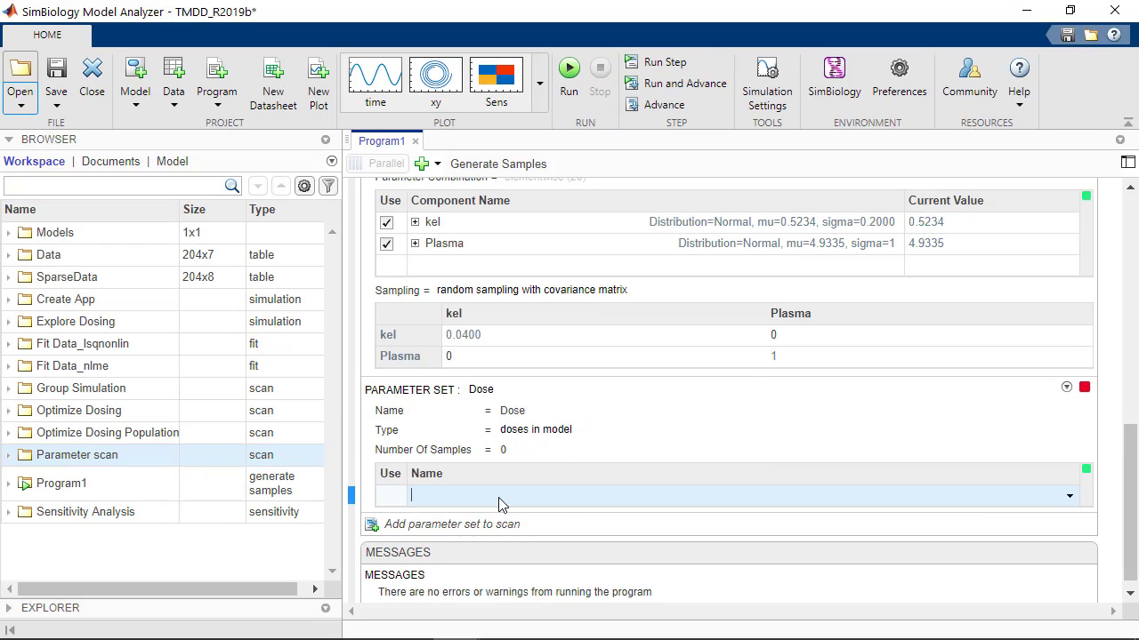
text(Dail)
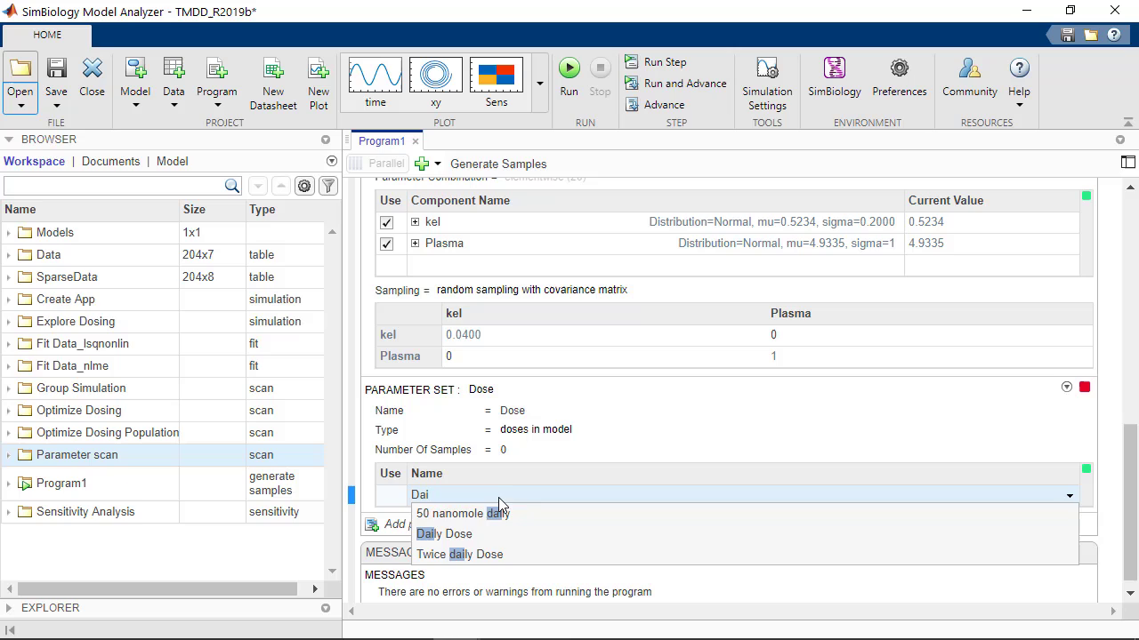
click(467, 536)
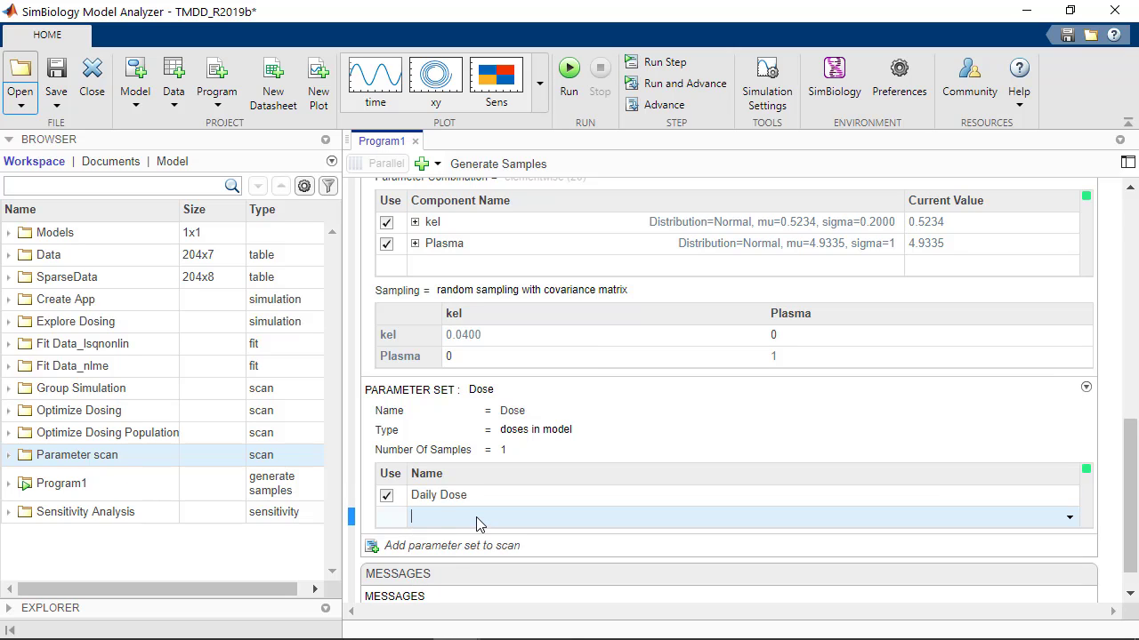
text(Twi)
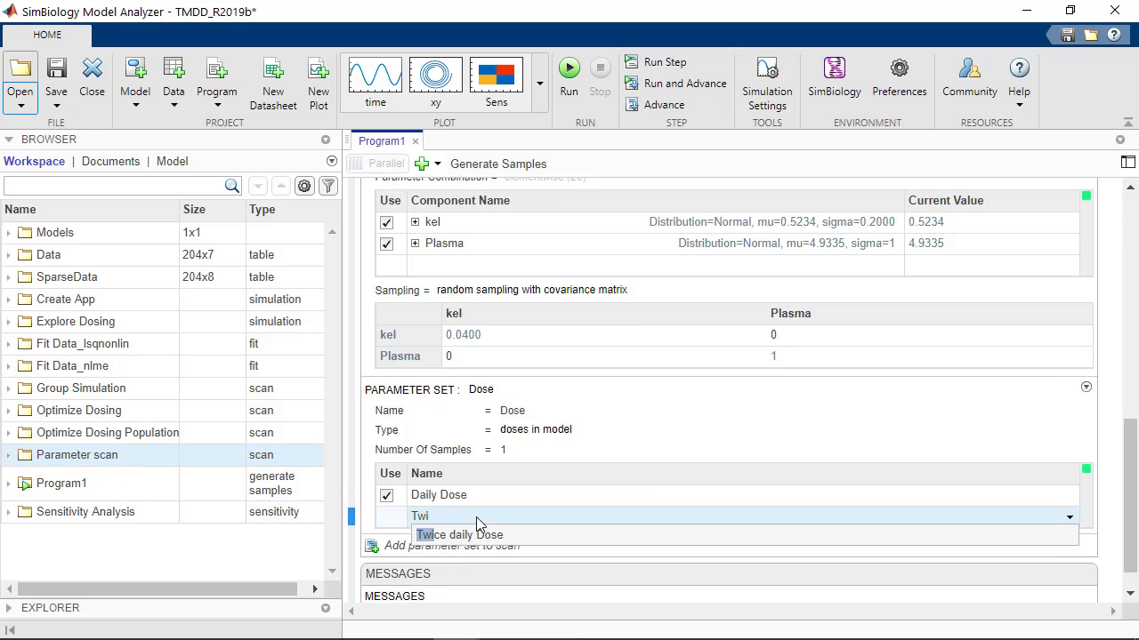
click(508, 534)
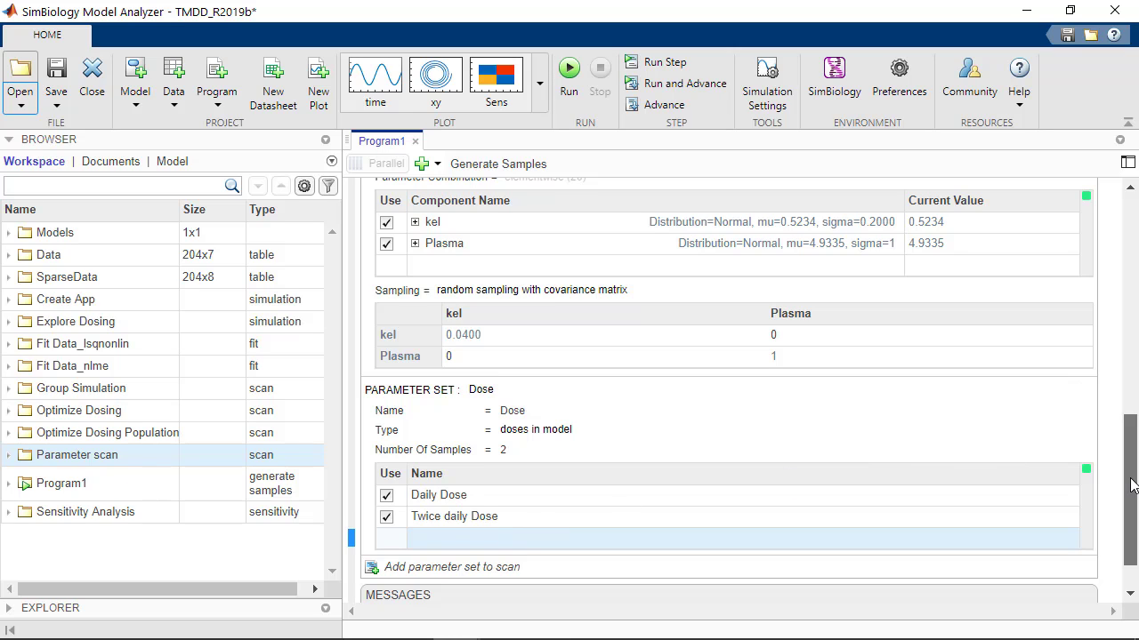
drag(1132, 485, 1132, 478)
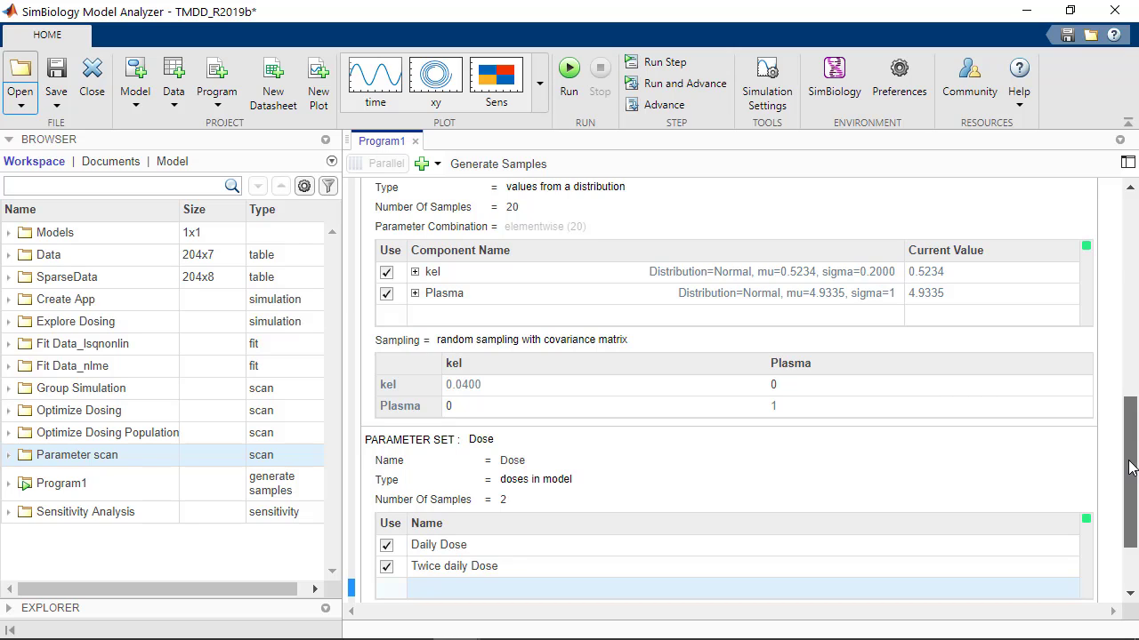
drag(1130, 457, 1106, 414)
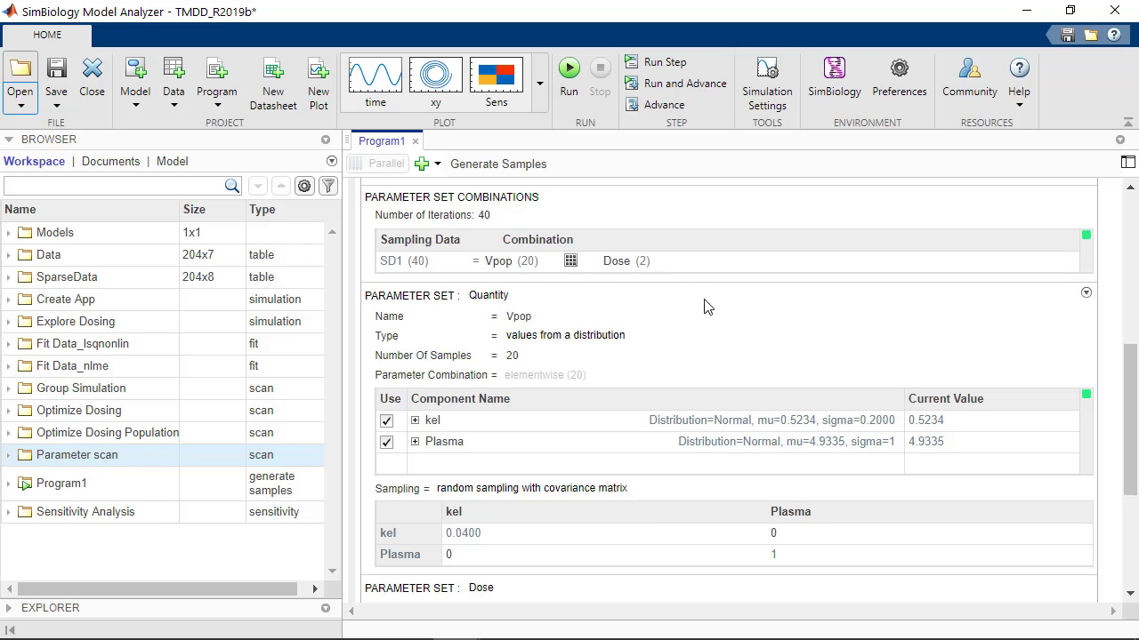
click(570, 264)
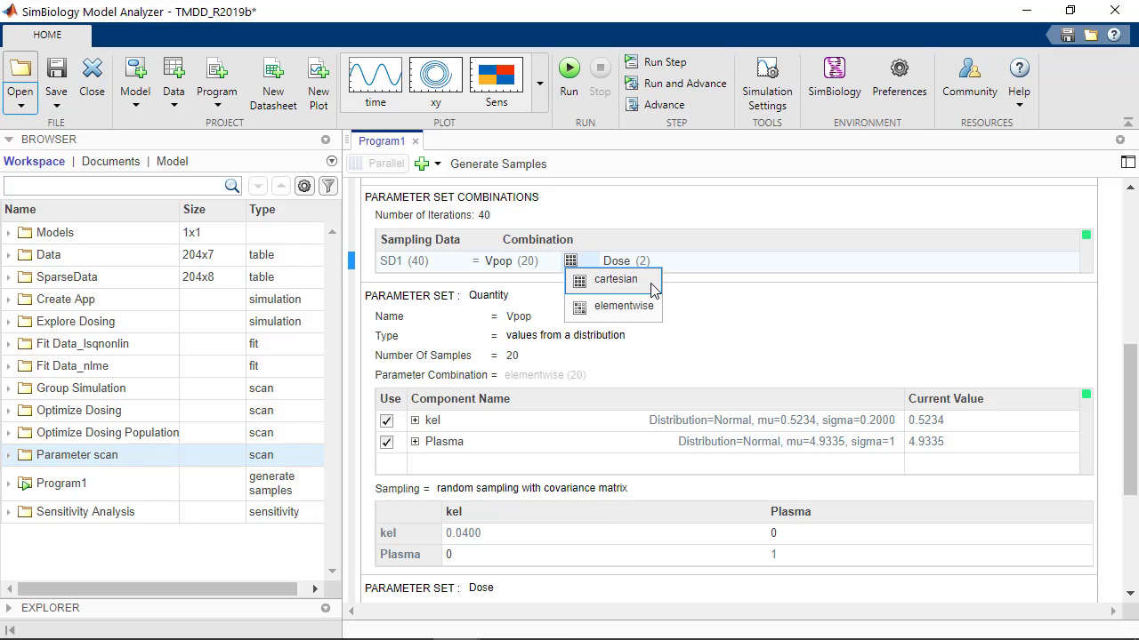
click(668, 230)
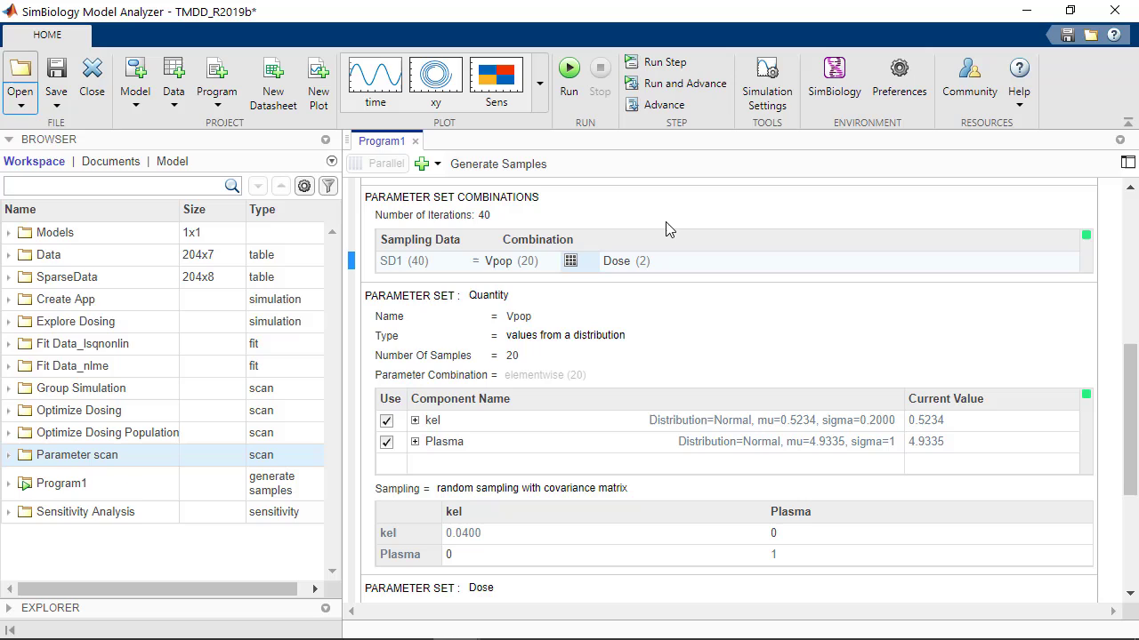
click(571, 261)
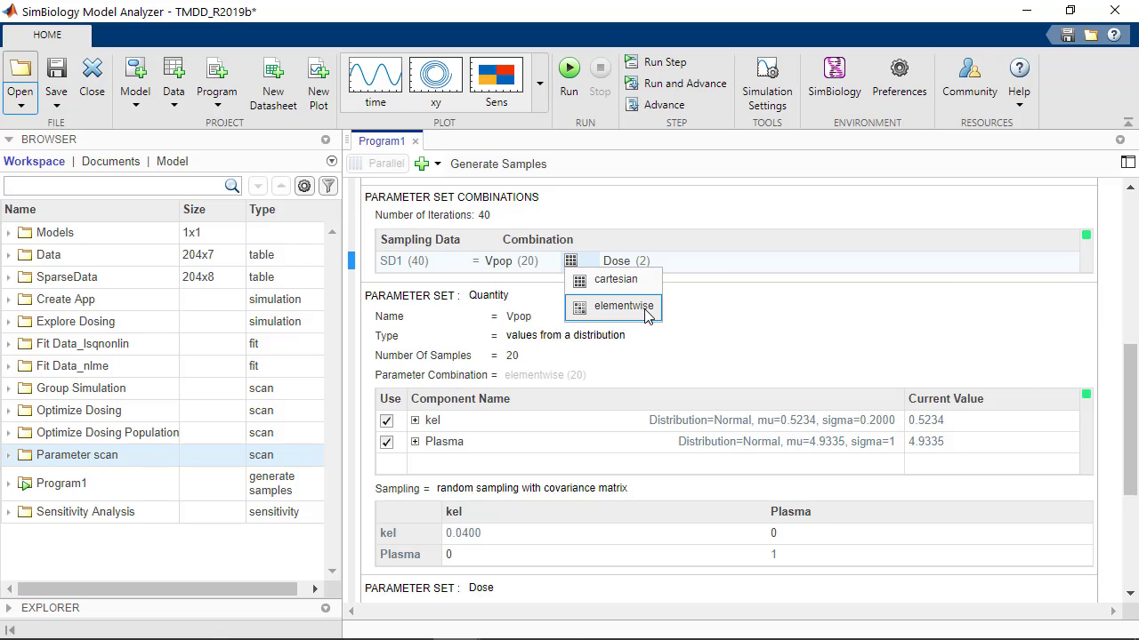
click(694, 311)
scroll(694, 311, up, 3)
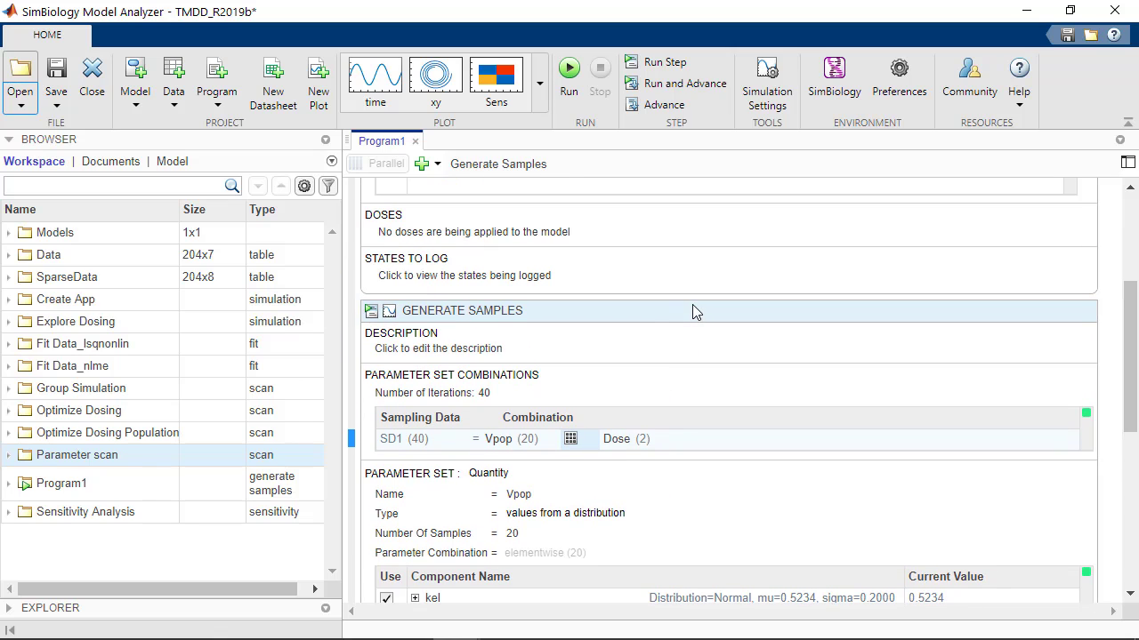
- Run the Generate Samples step to produce the kel, Plasma and Dose matrix plot
click(371, 311)
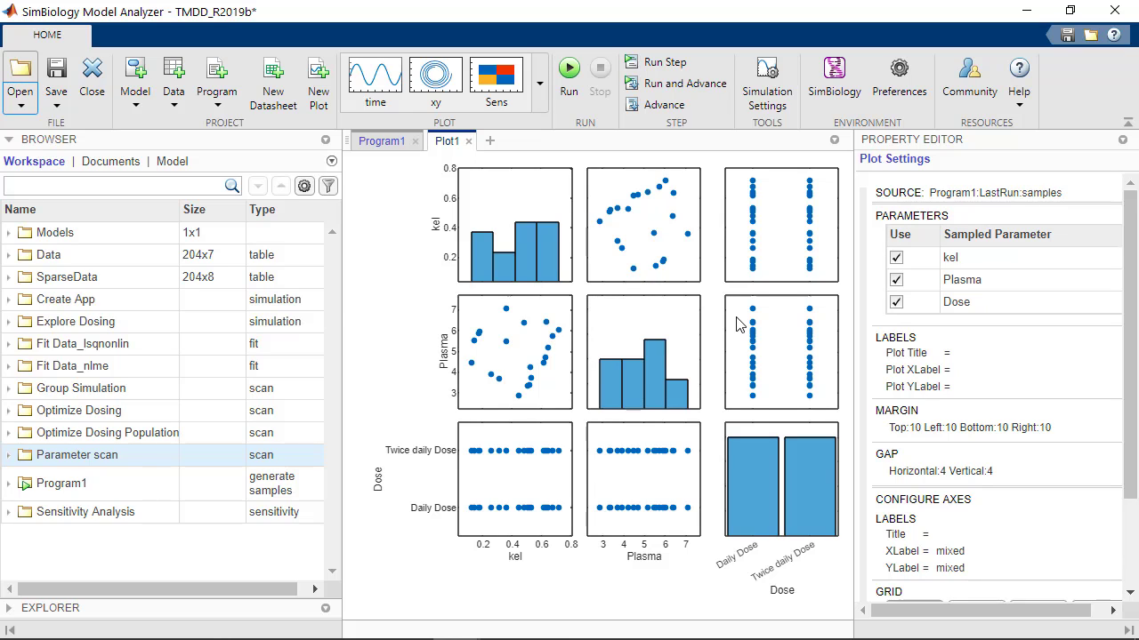
- Add a Simulation step to Program1 and run it to plot RO over 120 hours
click(381, 142)
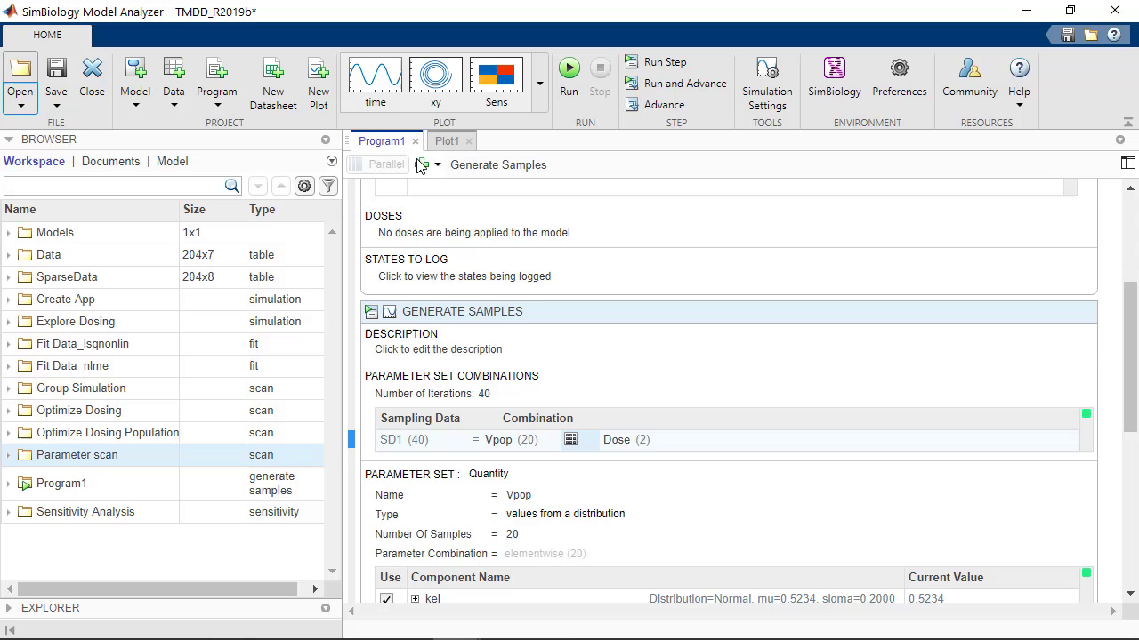
click(435, 167)
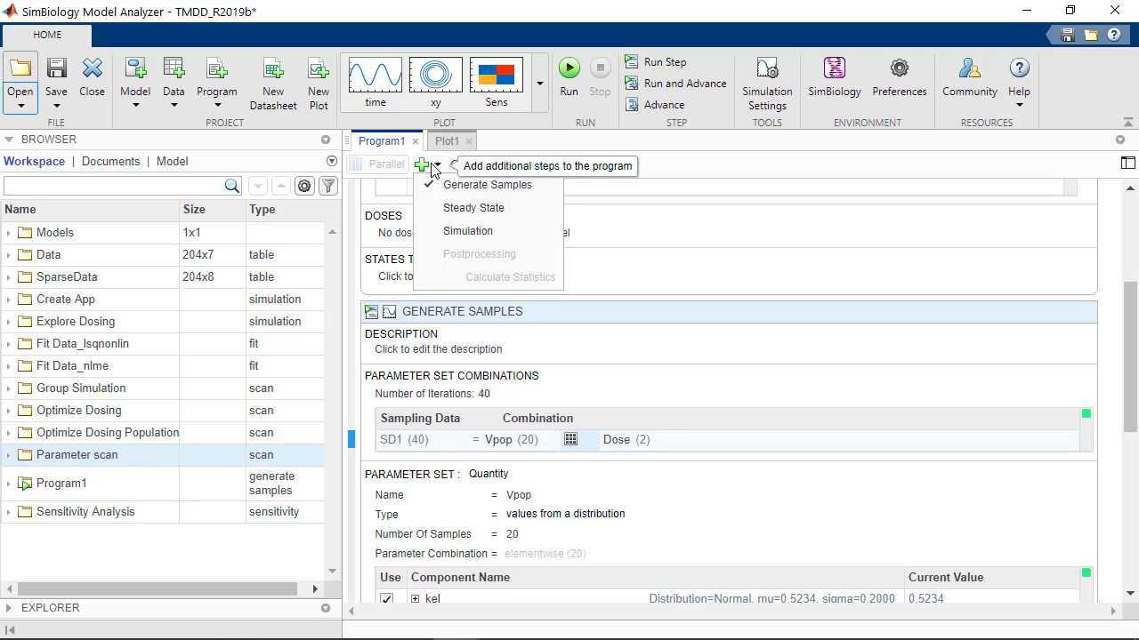
click(523, 235)
scroll(656, 343, down, 1)
scroll(656, 342, down, 10)
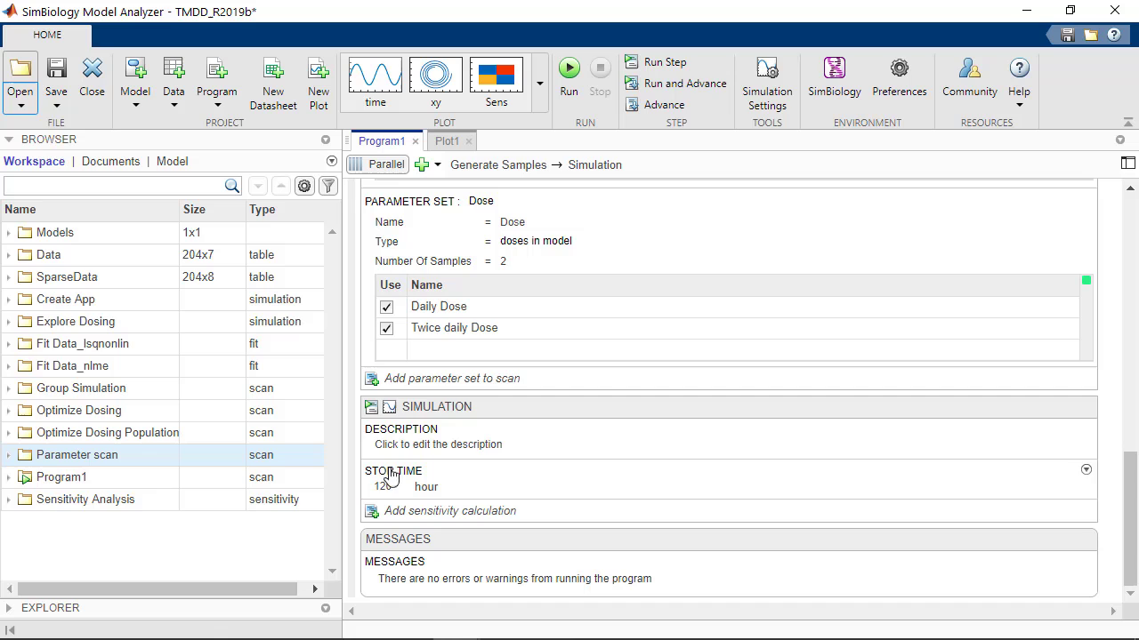
click(372, 407)
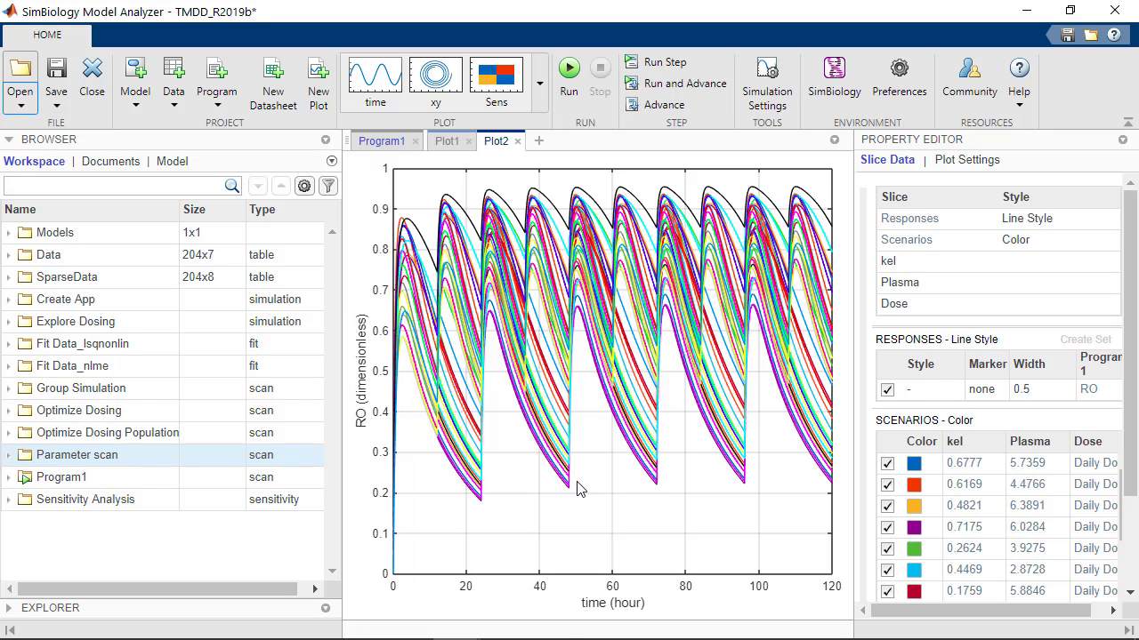
- In Slice Data, set the Dose row Style to Grid and clear the Scenarios Style
click(1031, 304)
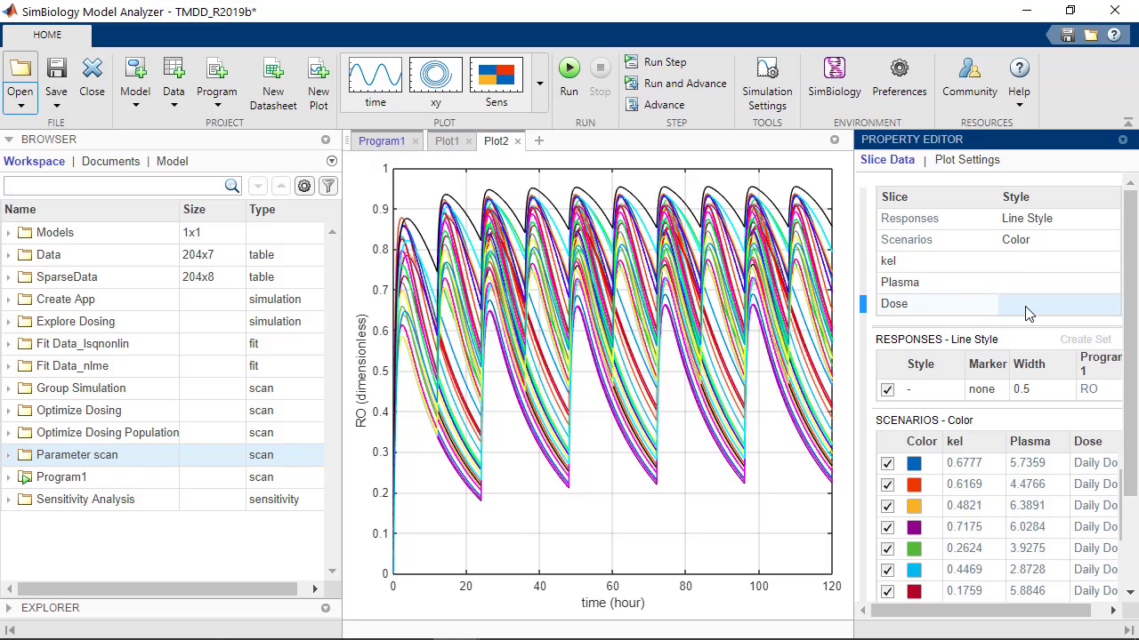
click(1021, 326)
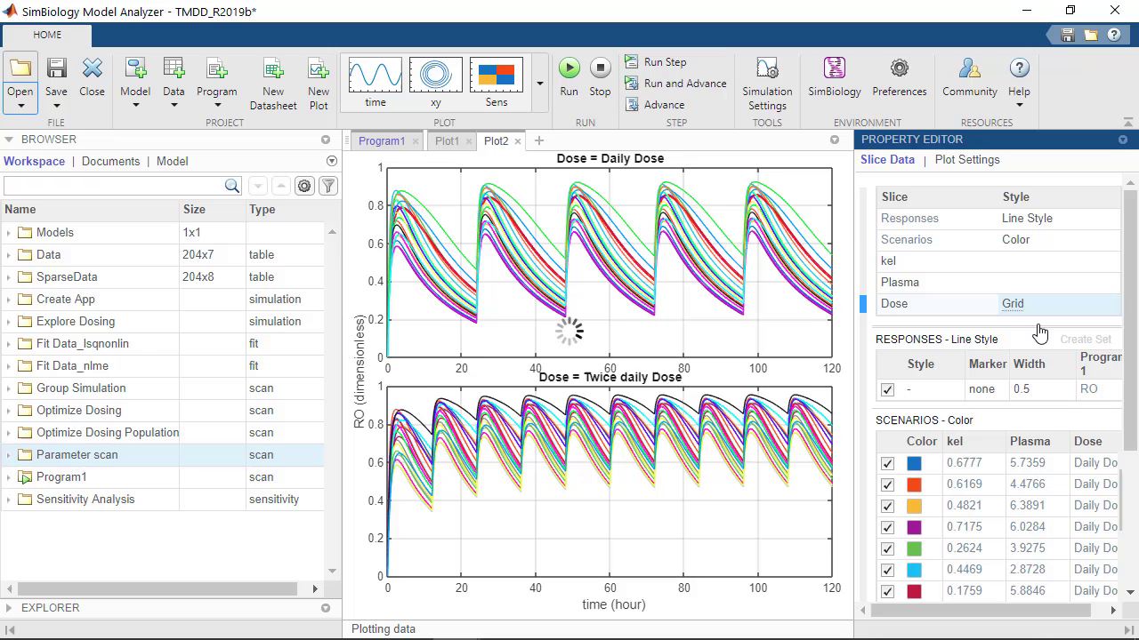
click(1026, 241)
click(1025, 241)
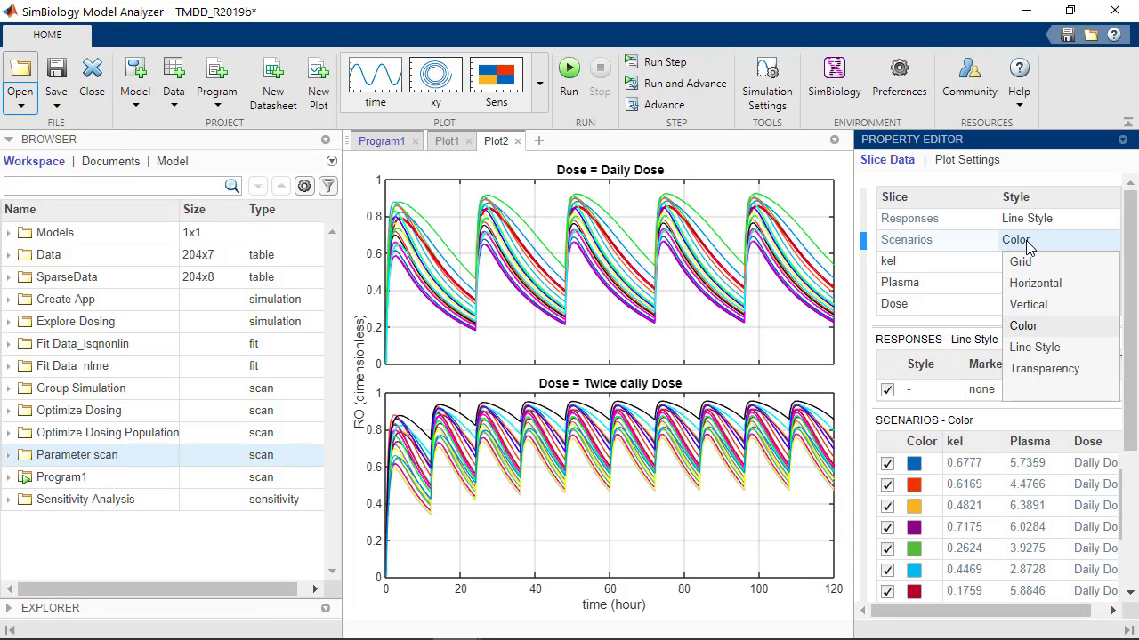
click(1061, 394)
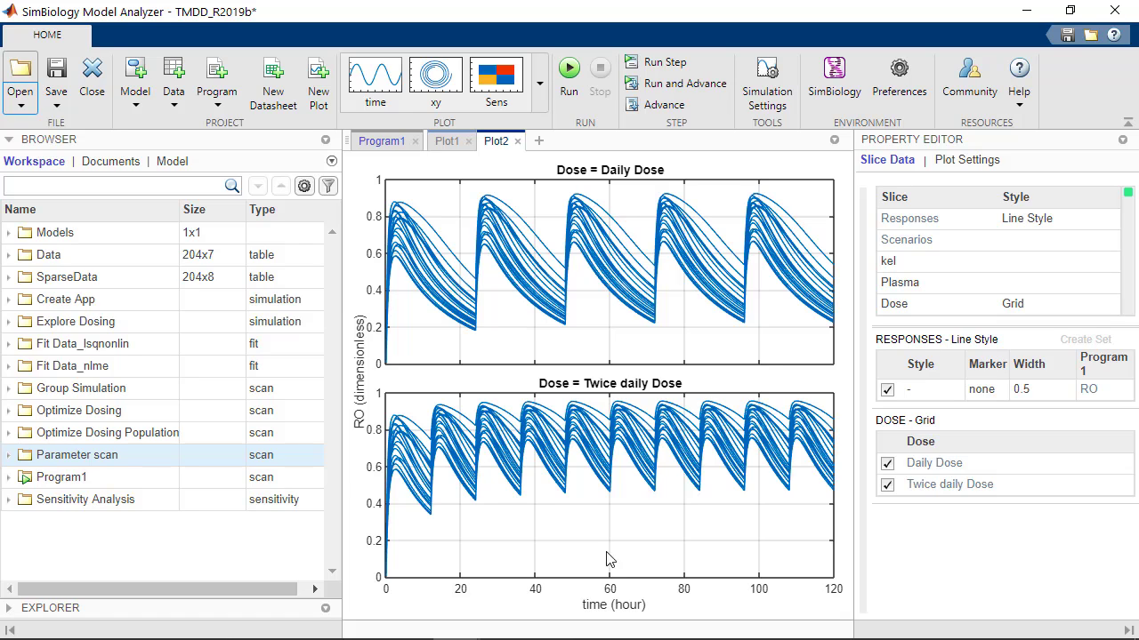
- Use View Program Code on Program1 to open its runprogram function in the MATLAB Editor
click(132, 480)
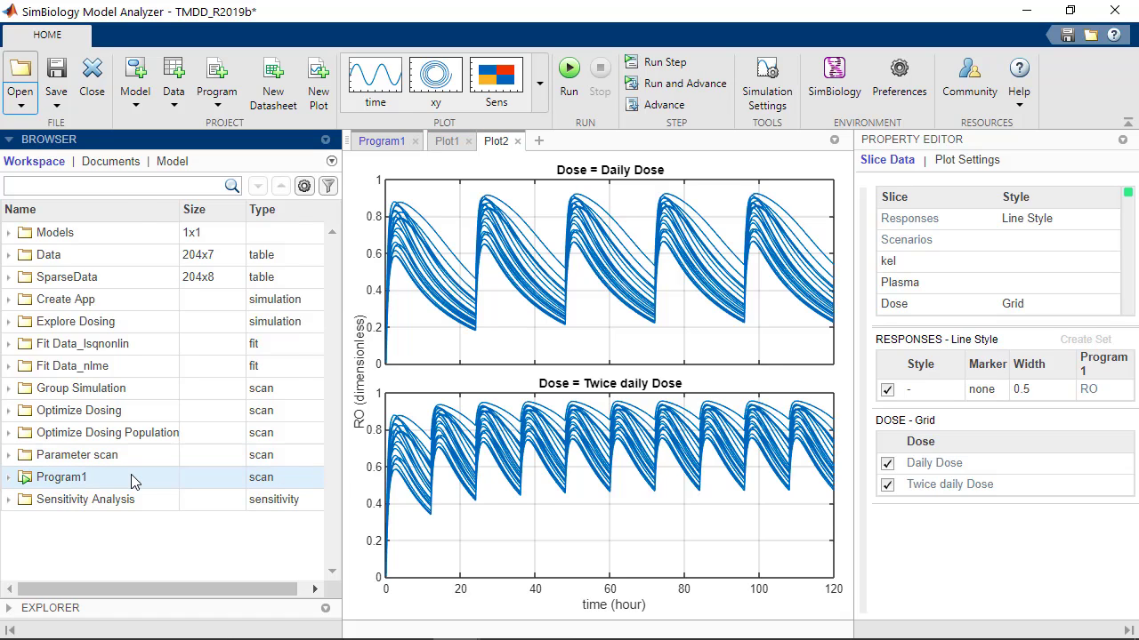
right_click(132, 481)
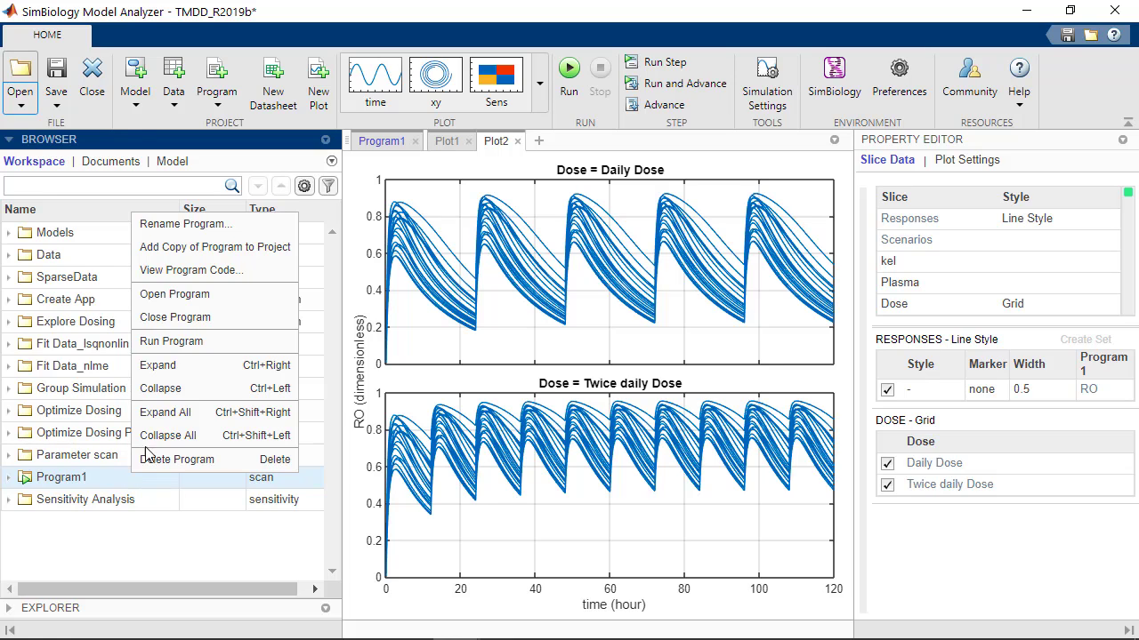
click(216, 276)
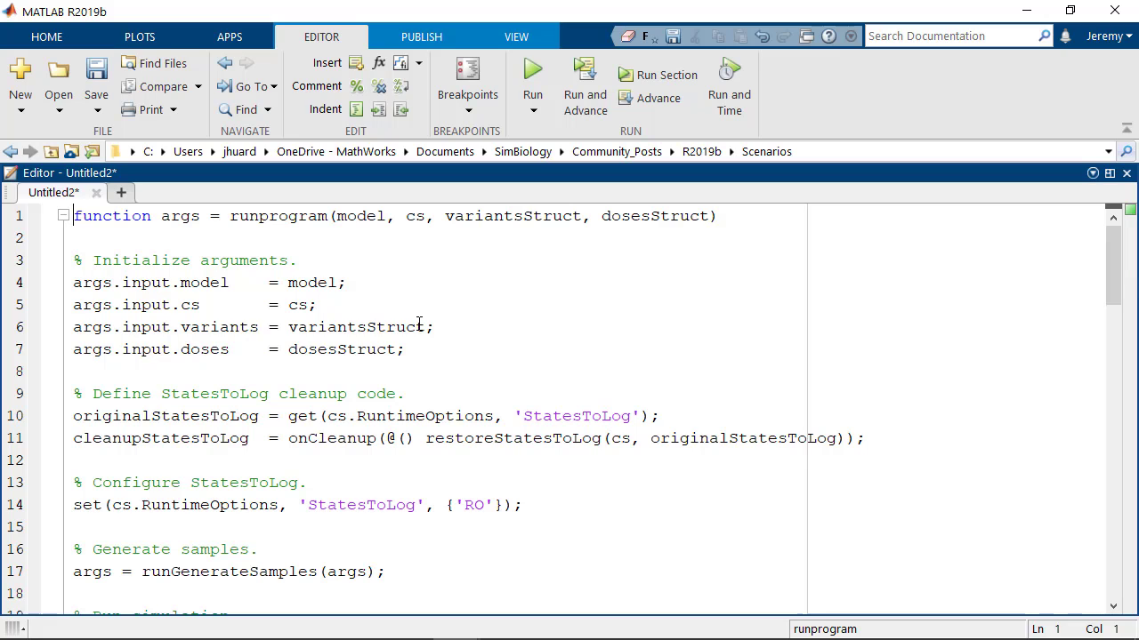
scroll(1113, 279, down, 1)
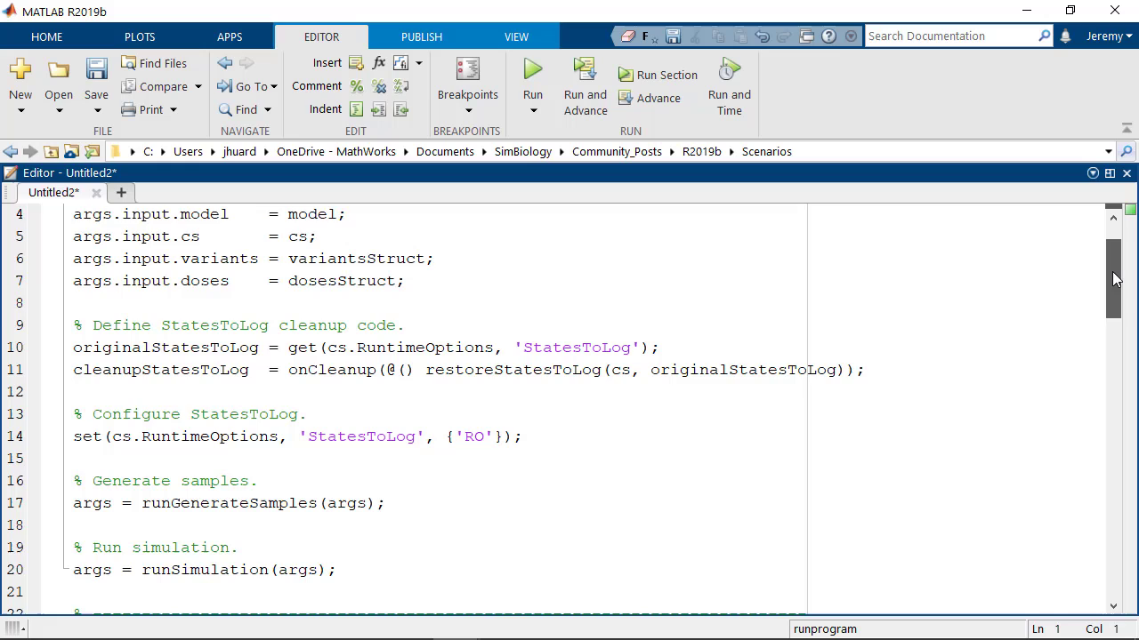
scroll(1114, 278, down, 1)
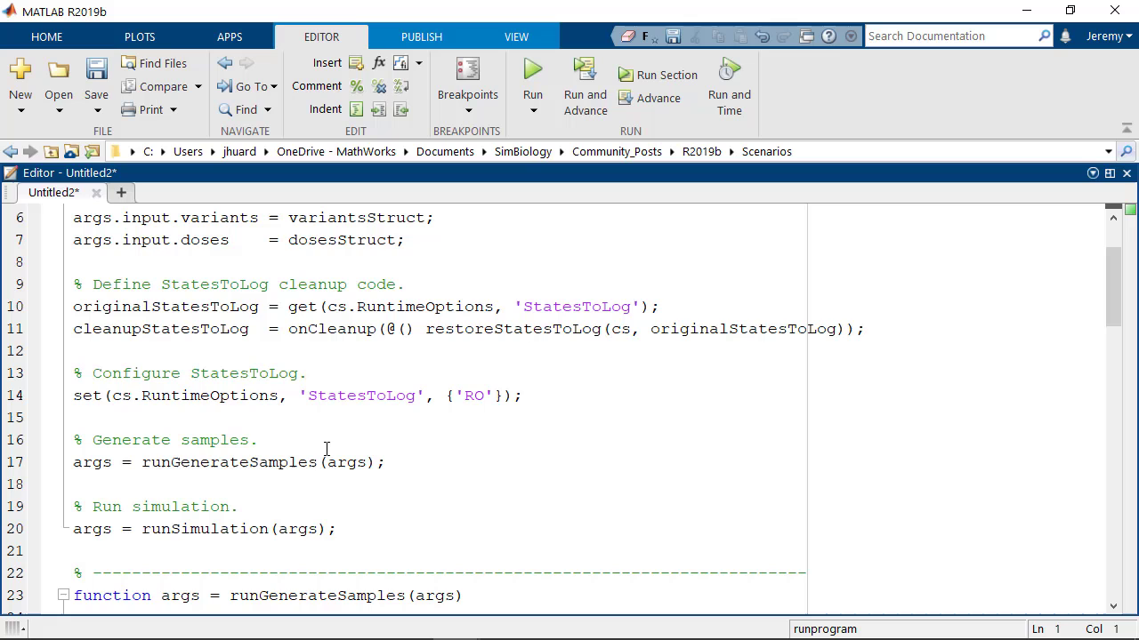
double_click(273, 462)
scroll(380, 525, down, 2)
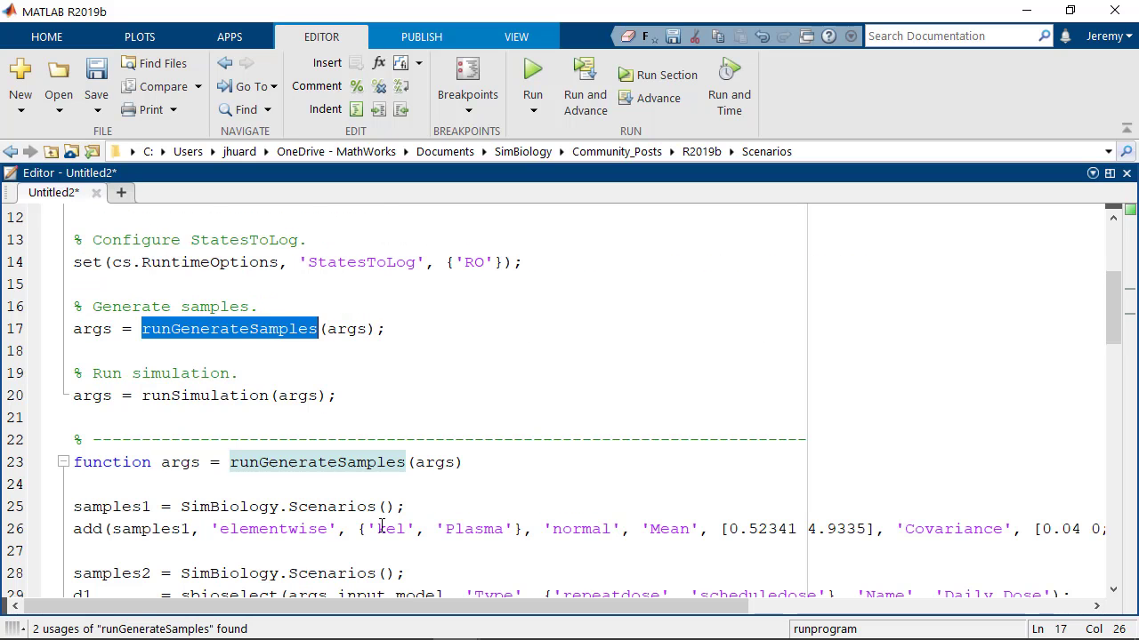
click(242, 395)
double_click(242, 396)
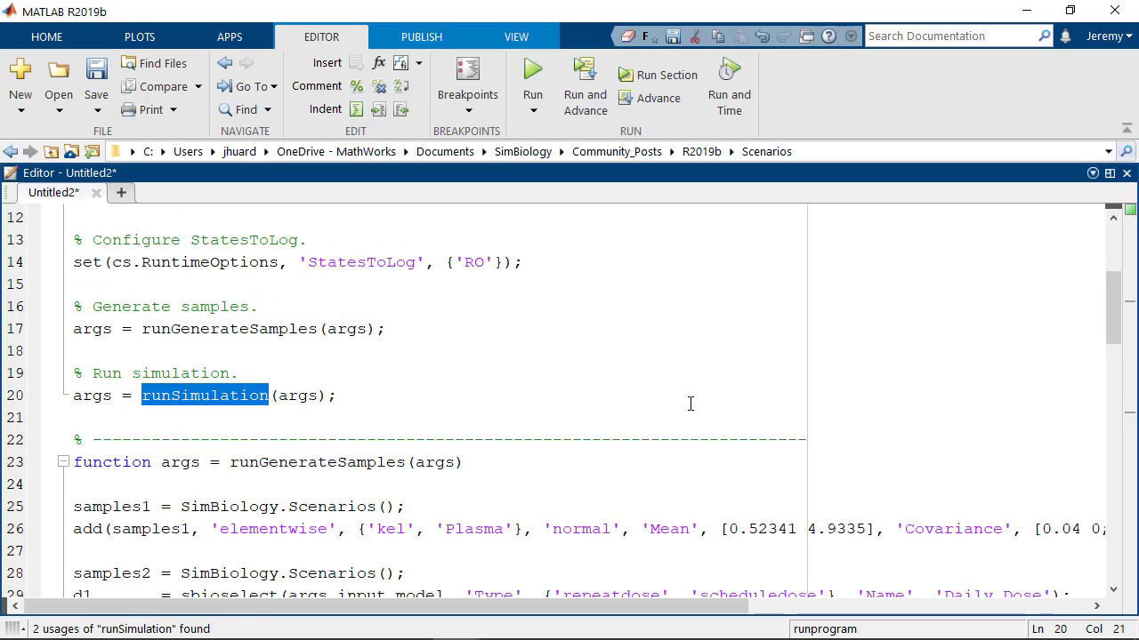
scroll(691, 404, down, 1)
scroll(690, 404, down, 2)
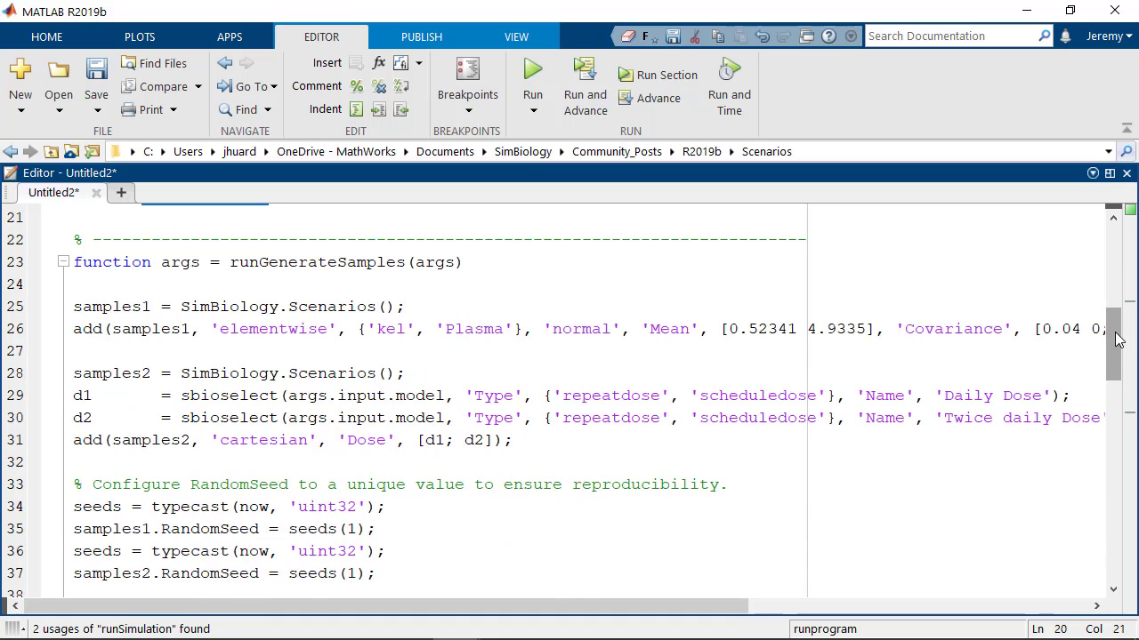
drag(1117, 338, 1117, 346)
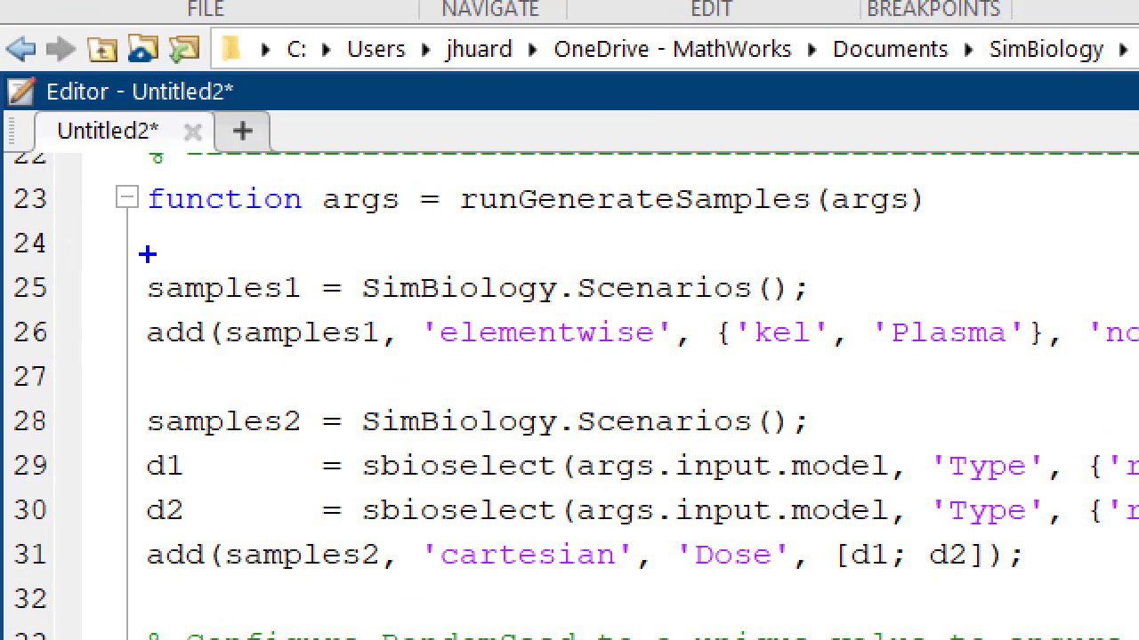
drag(147, 254, 893, 375)
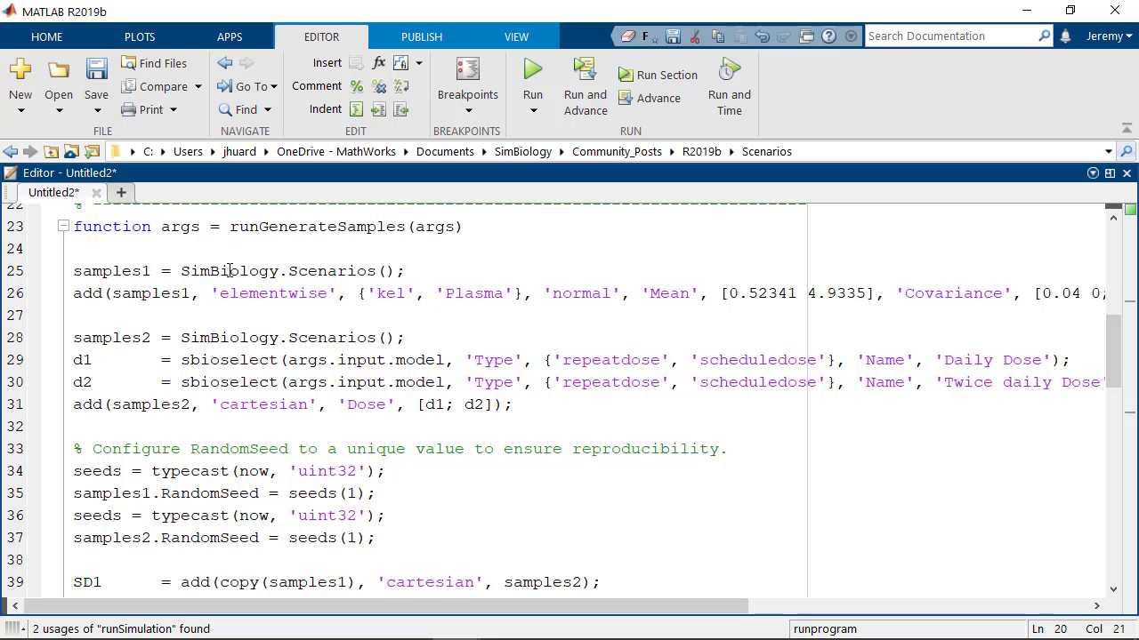
drag(181, 270, 374, 279)
right_click(374, 278)
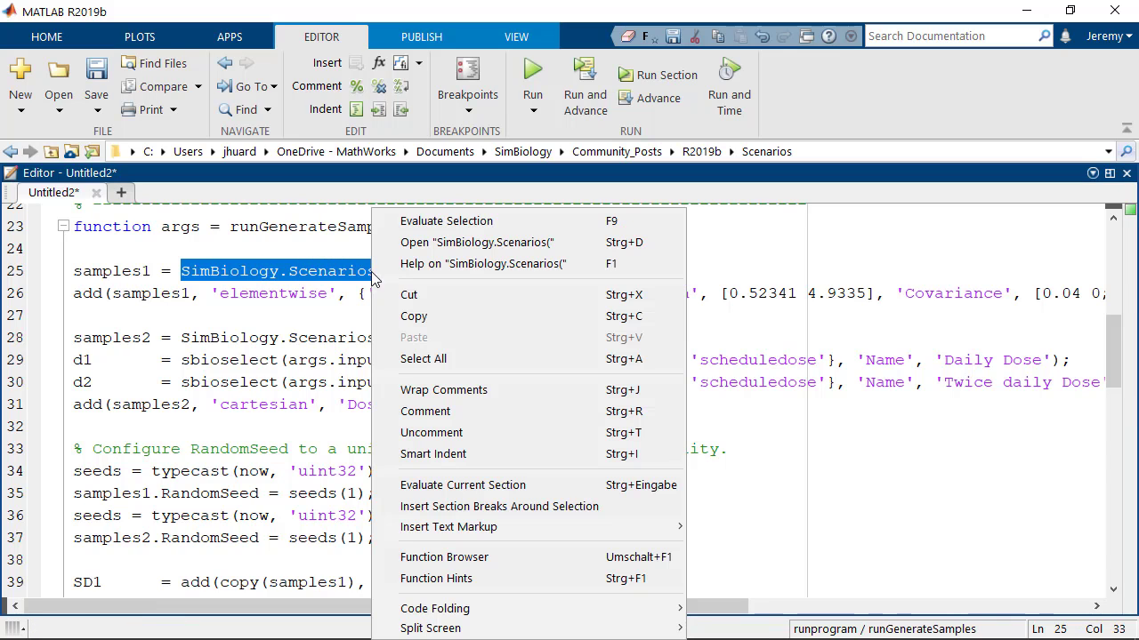
click(435, 265)
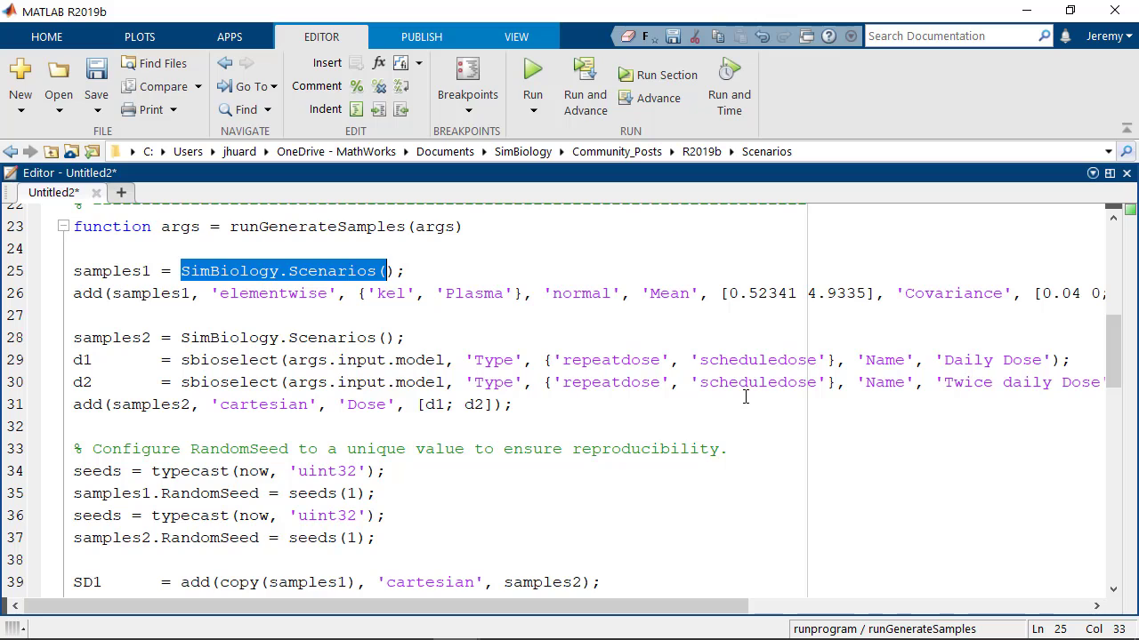
- Open the Help page for the selected SimBiology.Scenarios text with F1
key(F1)
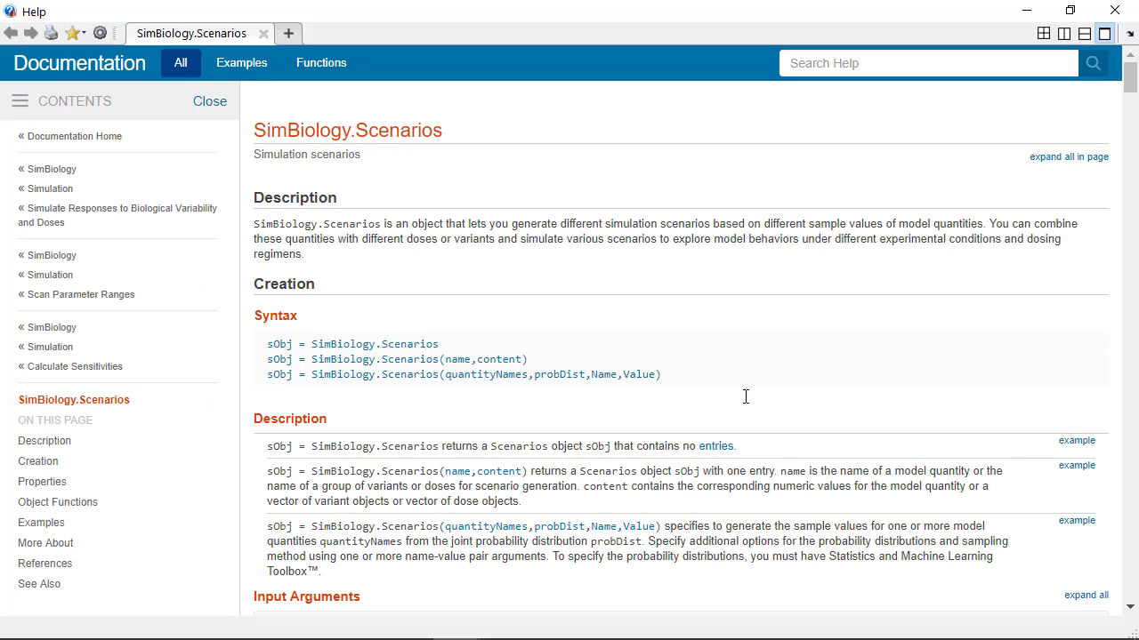